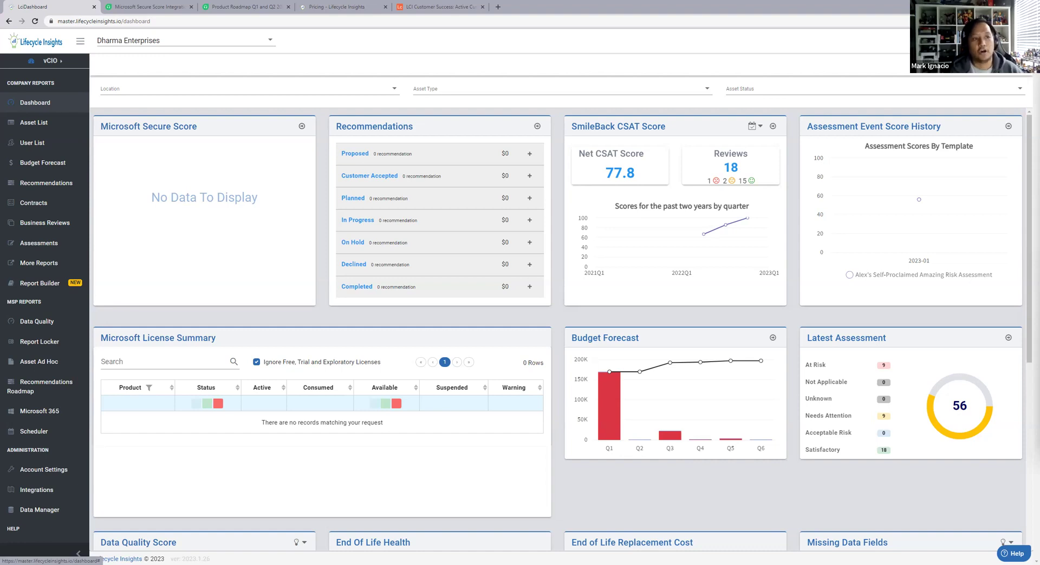
Step: Look over the onboarding checklist and read the 'New to LCI - Welcome' help article
click(894, 61)
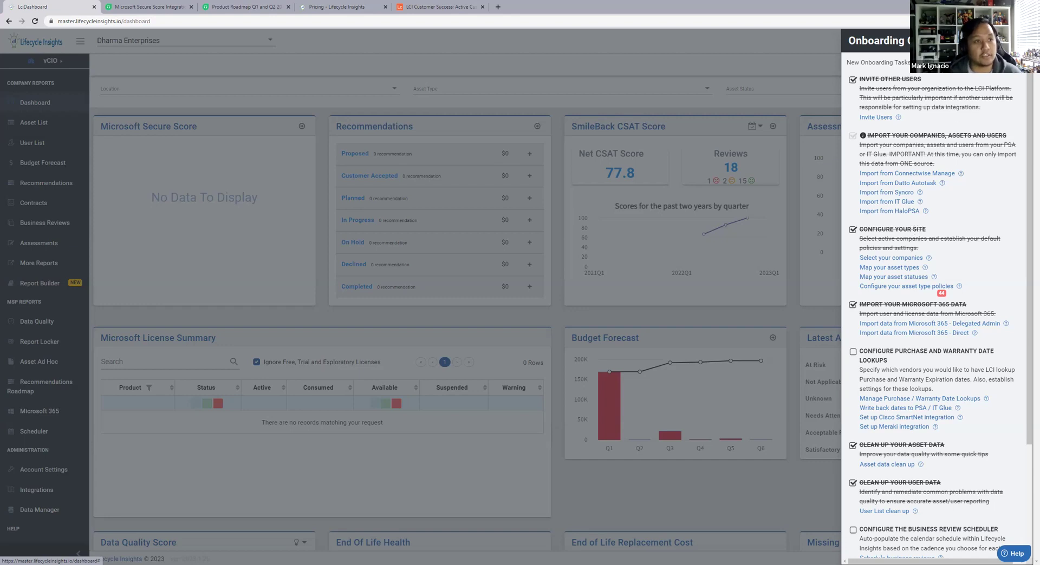
click(1026, 41)
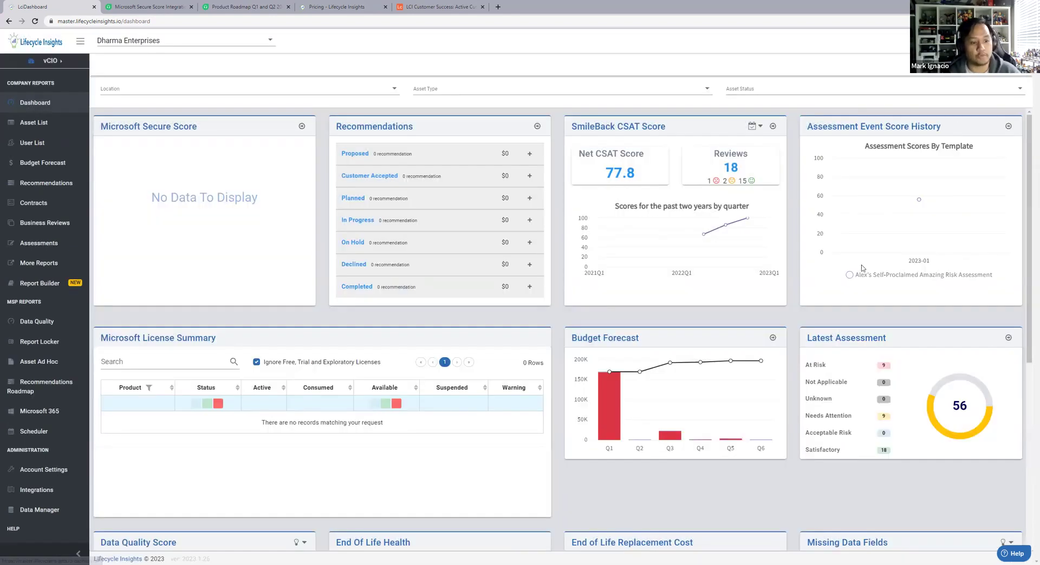
click(1006, 555)
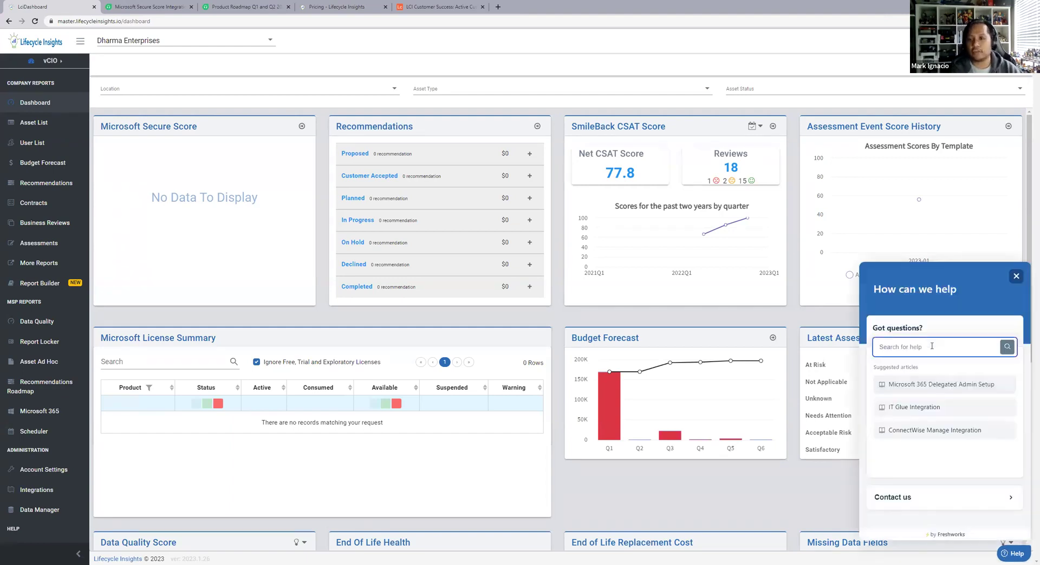
text(Welcome)
key(Return)
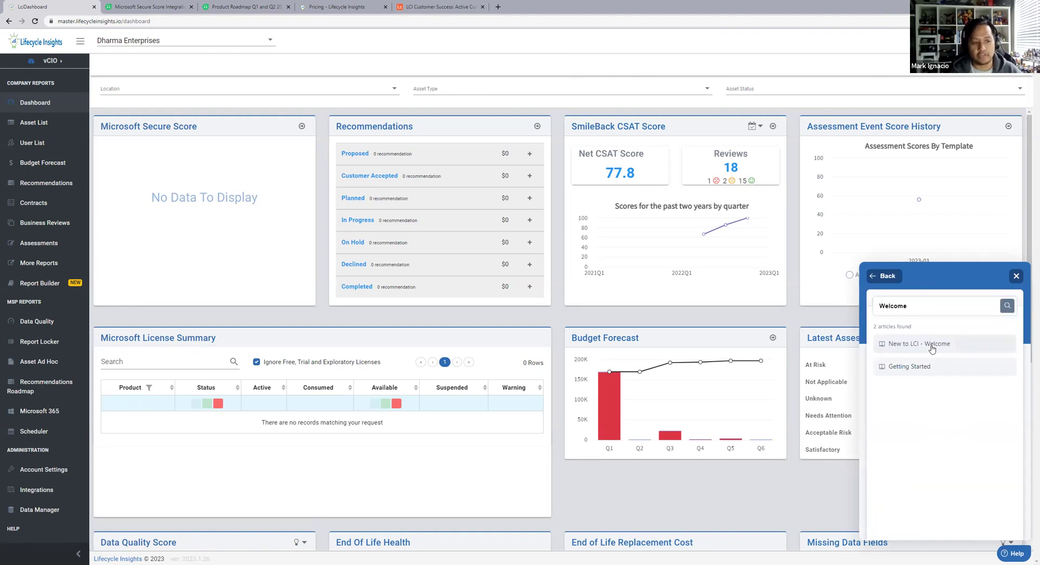
click(932, 346)
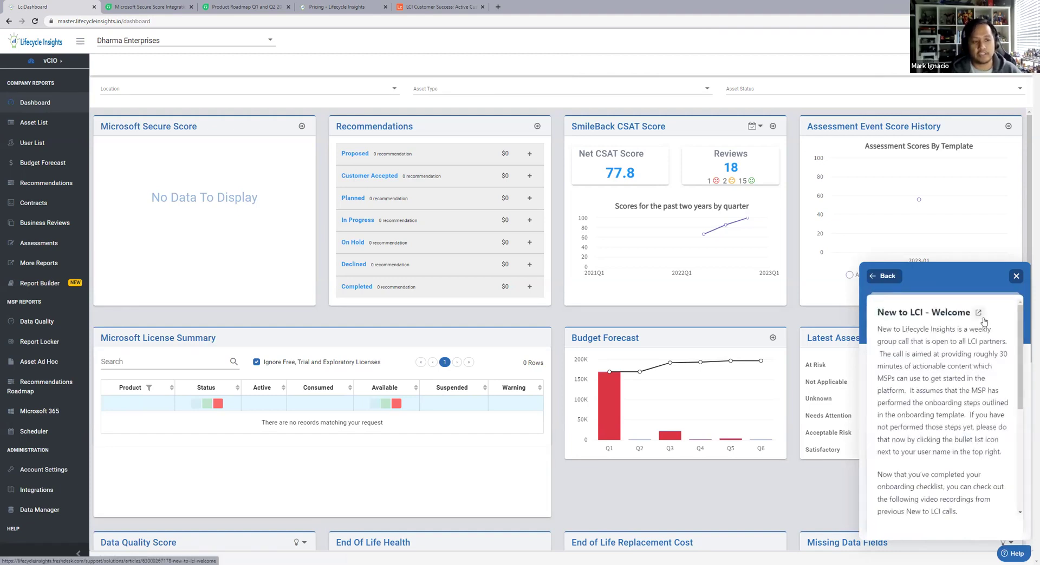
scroll(951, 383, down, 2)
scroll(951, 384, down, 1)
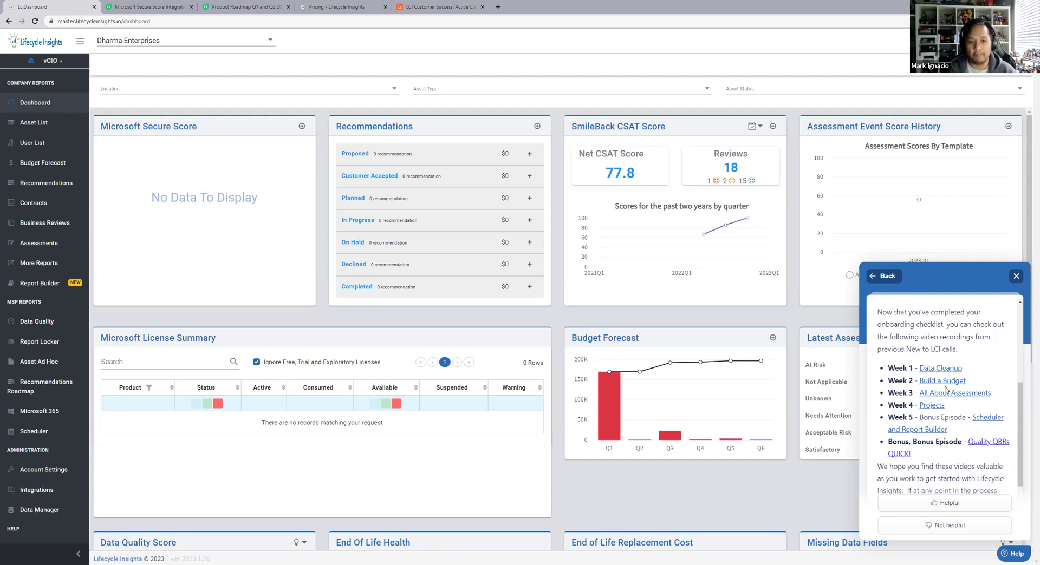
click(1012, 275)
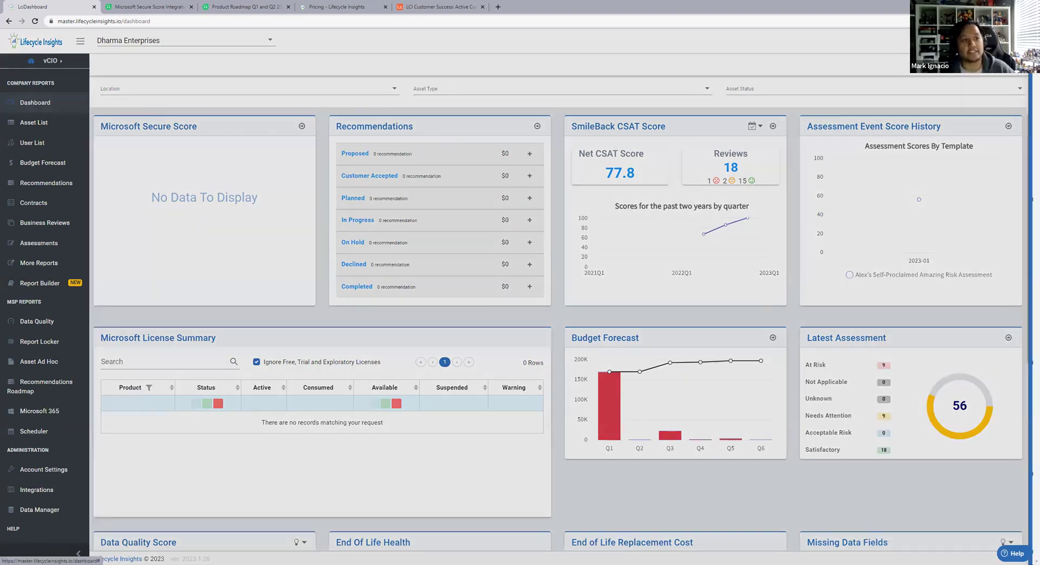
Step: Check the release notes and read the Product Roadmap Q1 and Q2 2023 help article
click(191, 559)
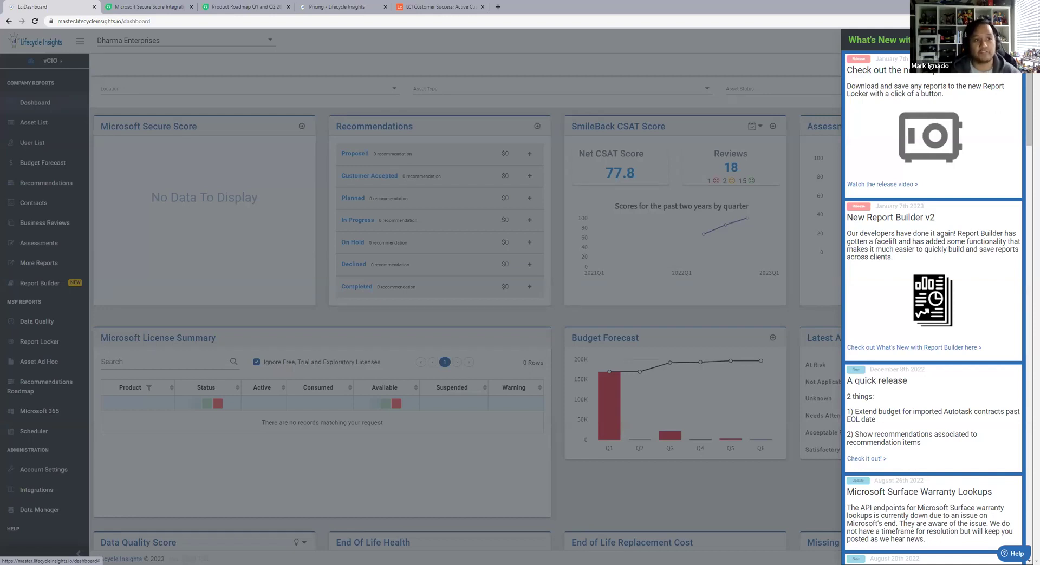
key(Escape)
click(1012, 554)
click(931, 347)
text(Roadmap)
key(Return)
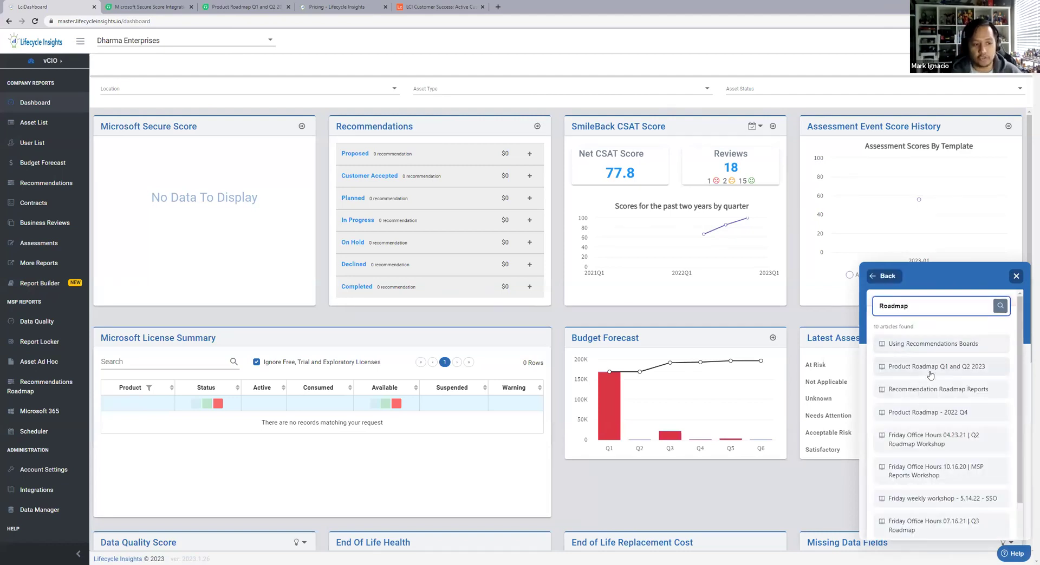
click(931, 376)
scroll(937, 401, down, 5)
scroll(943, 383, down, 2)
scroll(943, 383, up, 5)
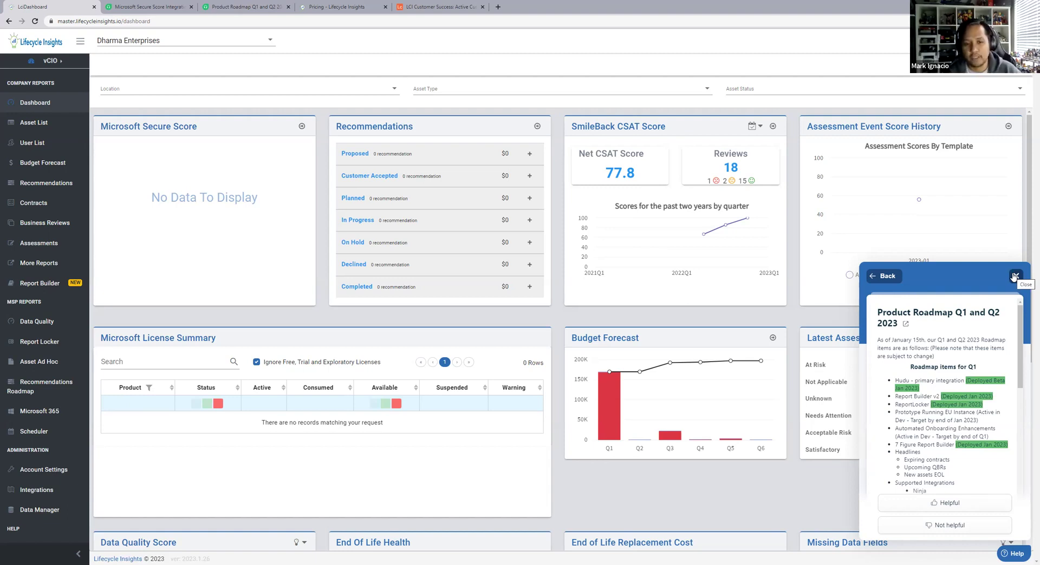
click(1014, 277)
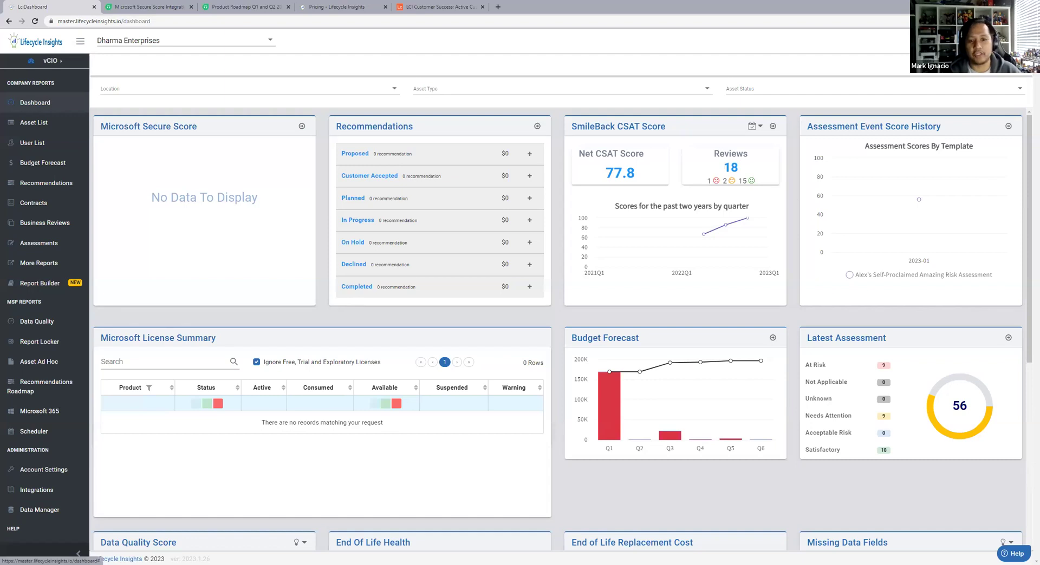
Step: Review the data sync job manager and the sources available for on-demand sync
click(953, 41)
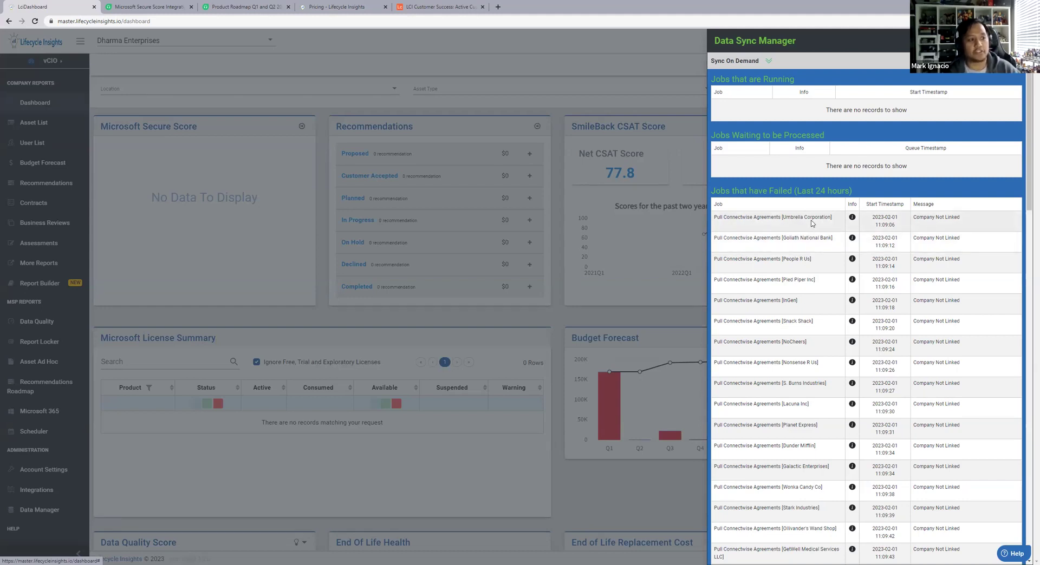
scroll(812, 225, down, 2)
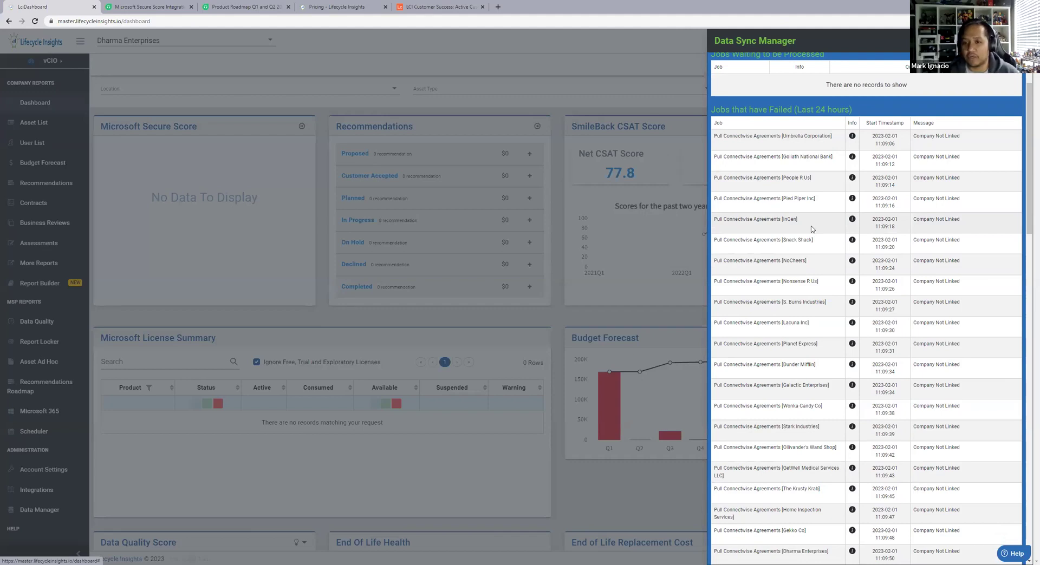
scroll(812, 229, up, 2)
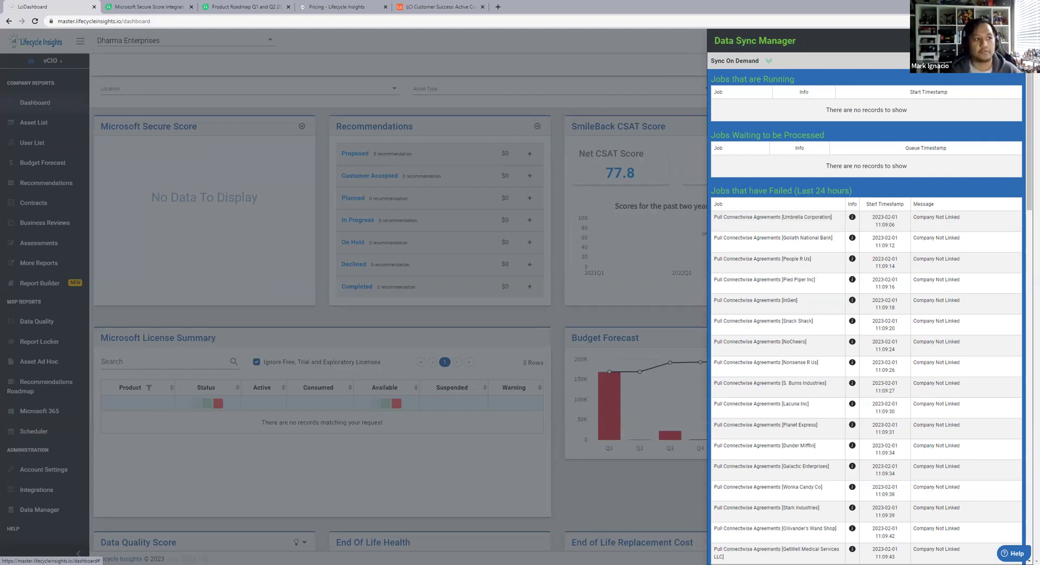
click(768, 61)
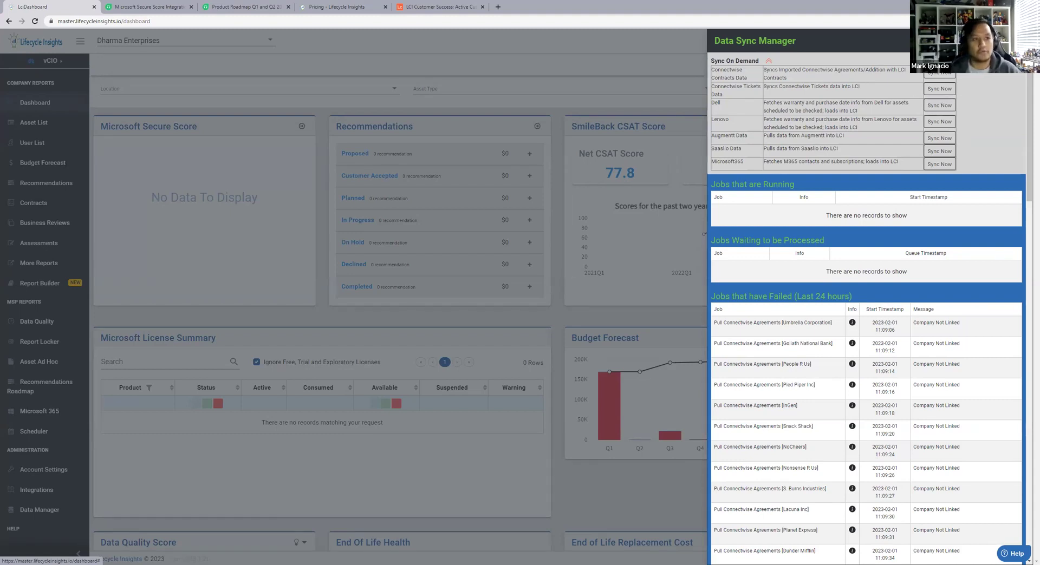
key(Escape)
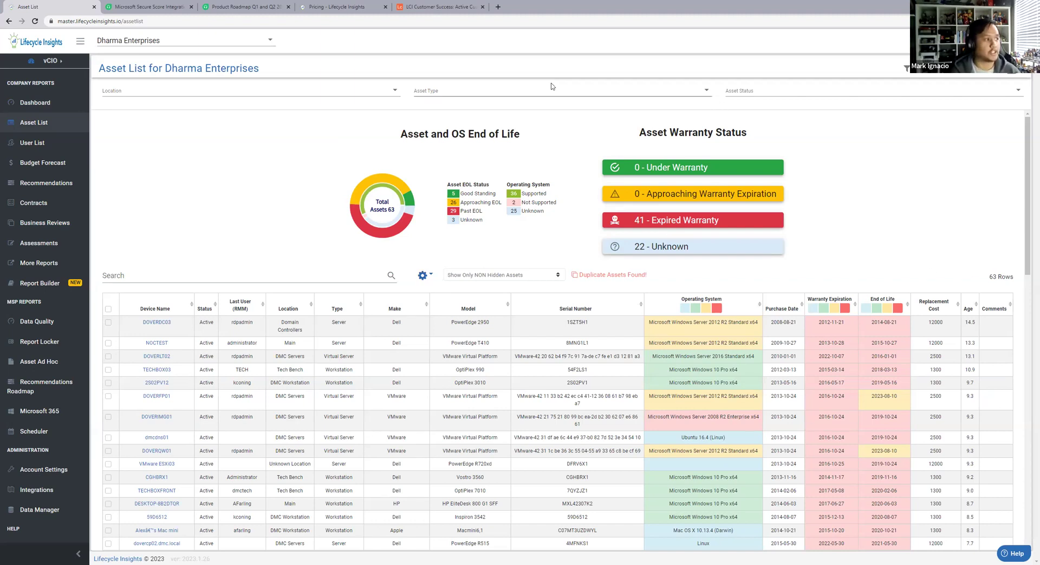
Step: Review the Location, Asset Type and Asset Status filter options on the asset list
click(261, 89)
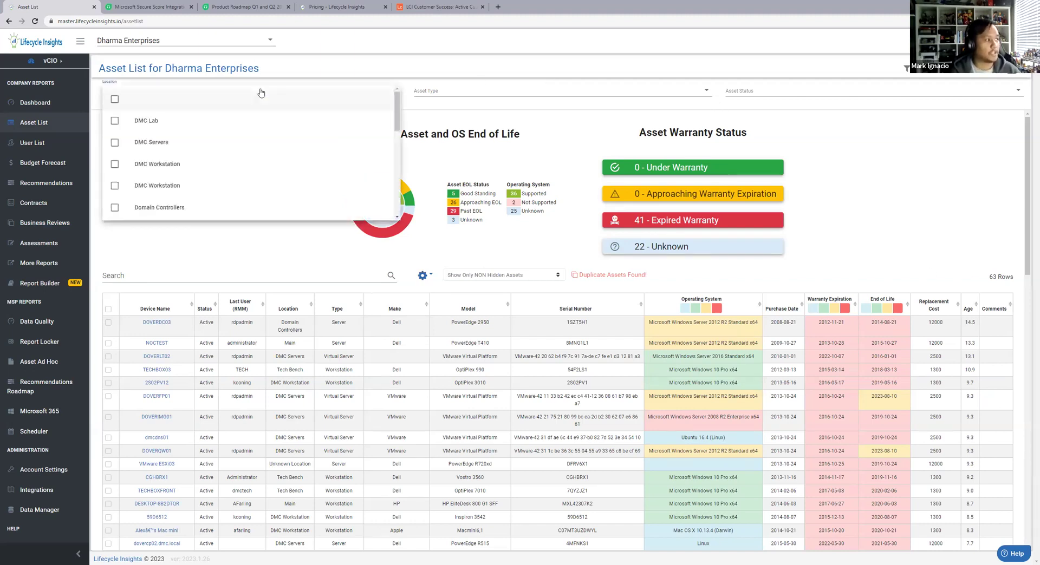
click(509, 90)
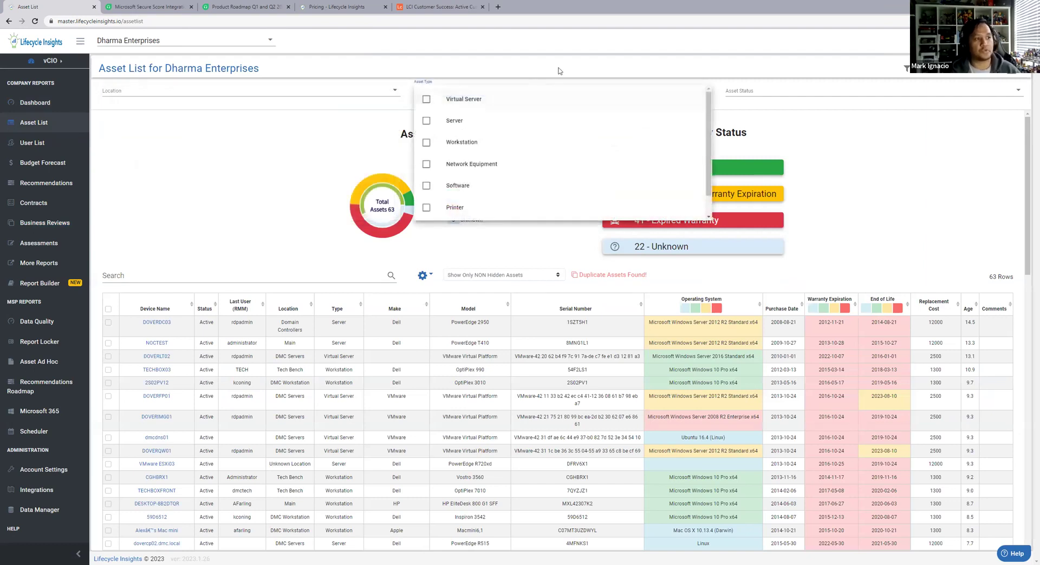
click(759, 90)
click(806, 93)
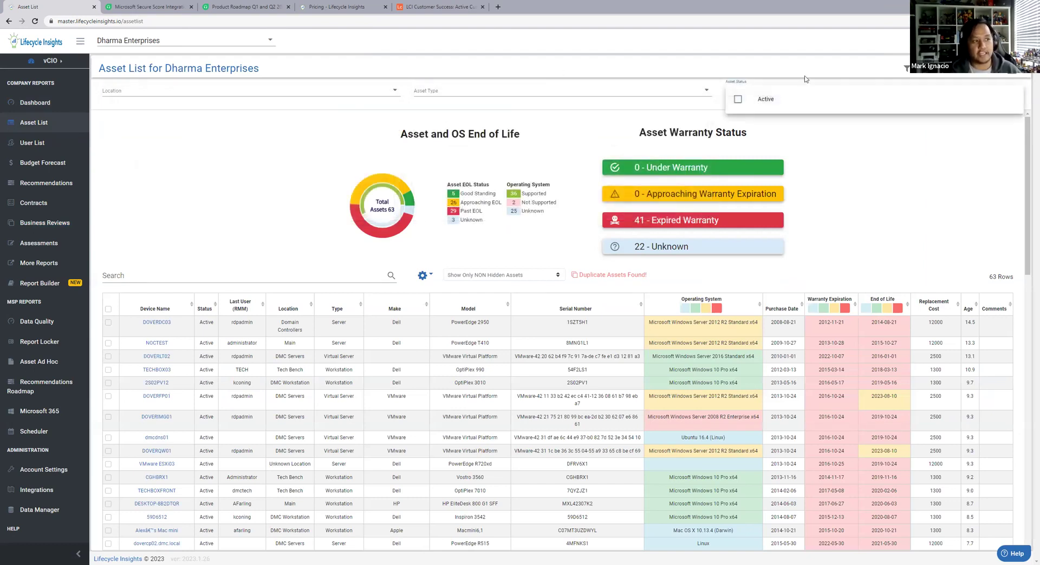
key(Escape)
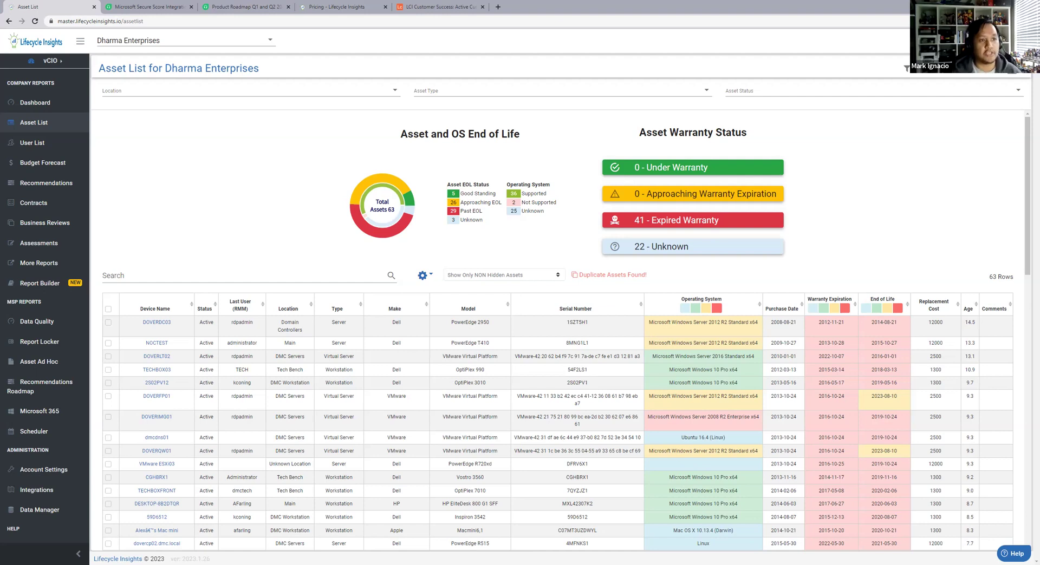
Step: Check the asset list export options, then go to the Data Quality scorecard
click(1011, 78)
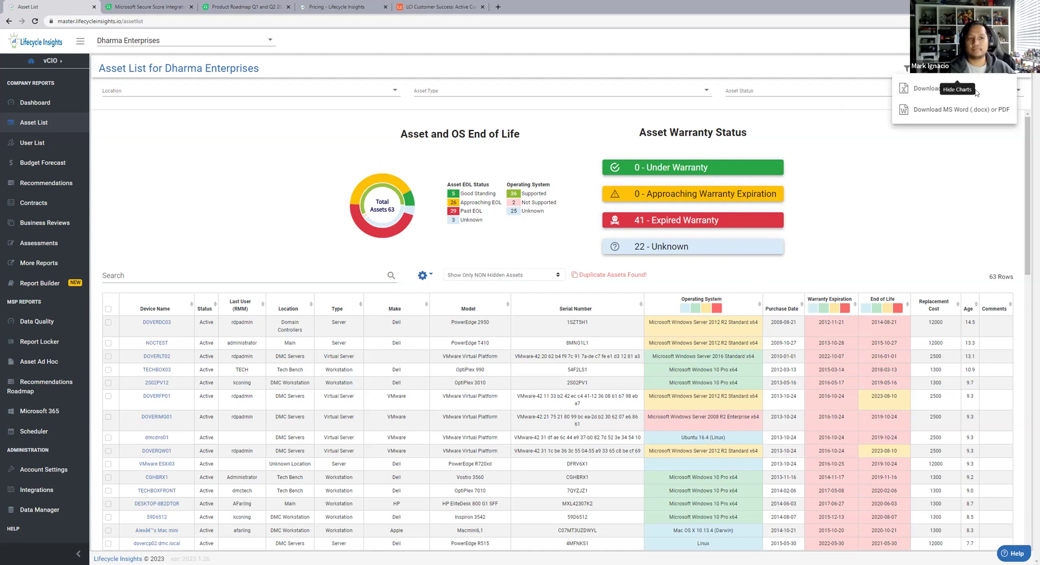
click(949, 196)
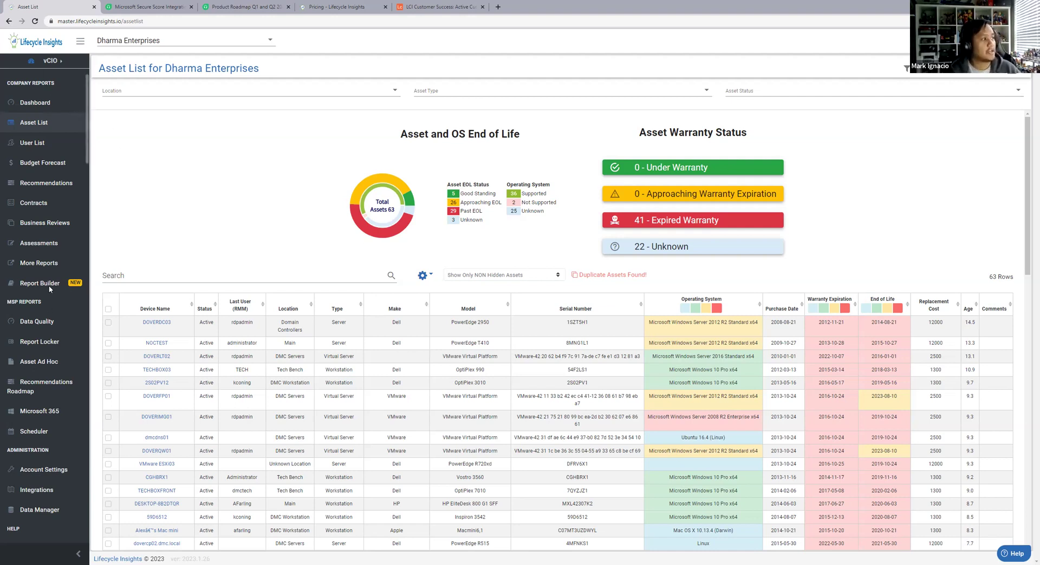
click(40, 124)
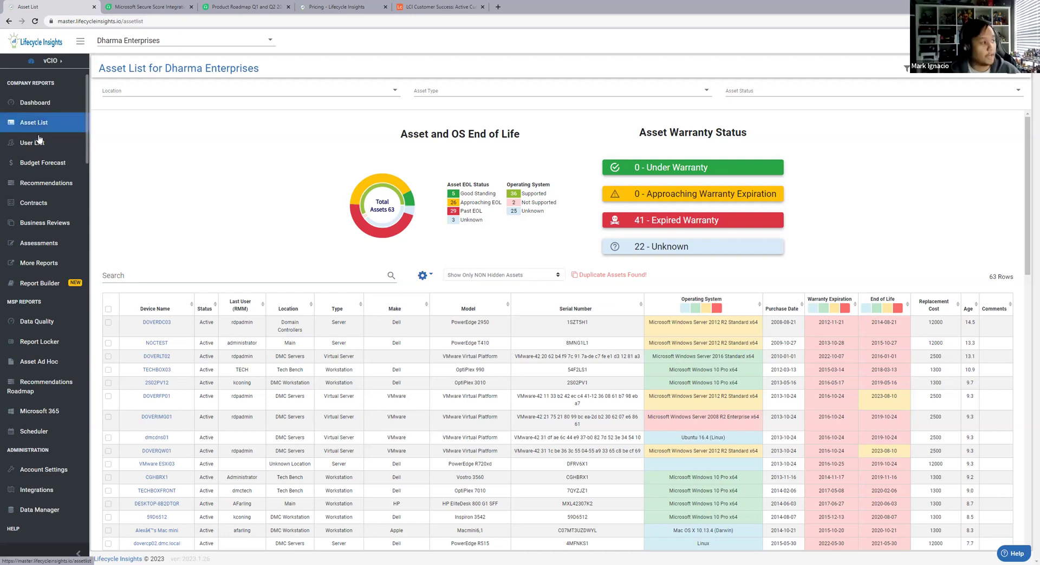
click(36, 325)
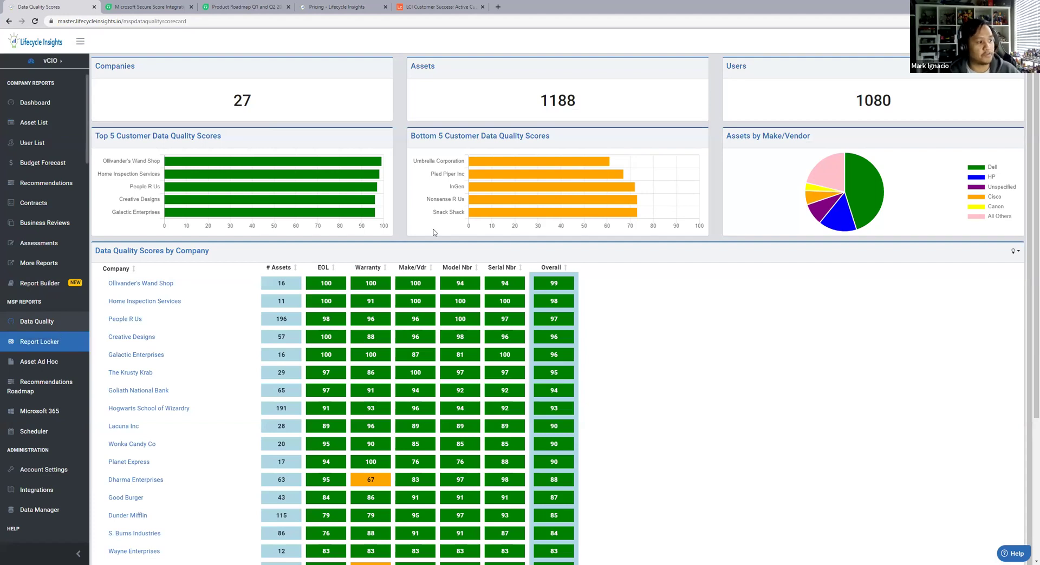
Step: Go through Asset Ad Hoc to the all-companies Recommendations Roadmap
scroll(569, 350, down, 1)
scroll(569, 351, down, 1)
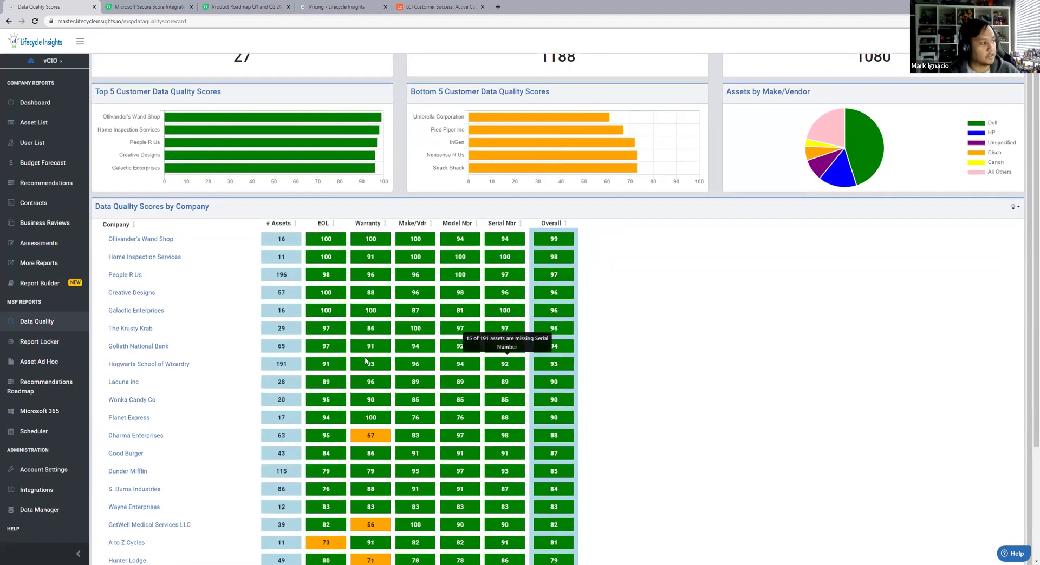
click(37, 362)
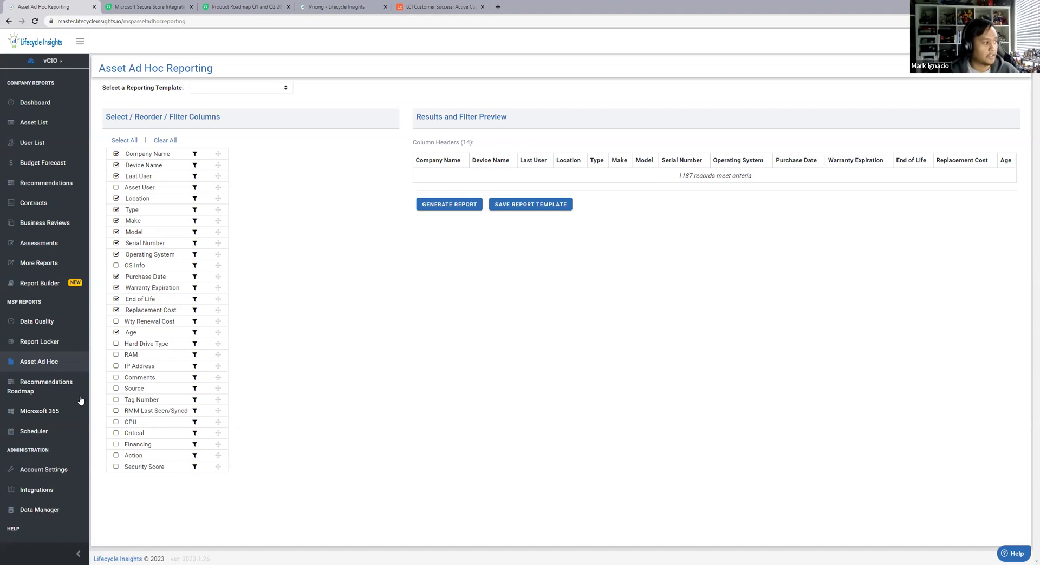
click(48, 400)
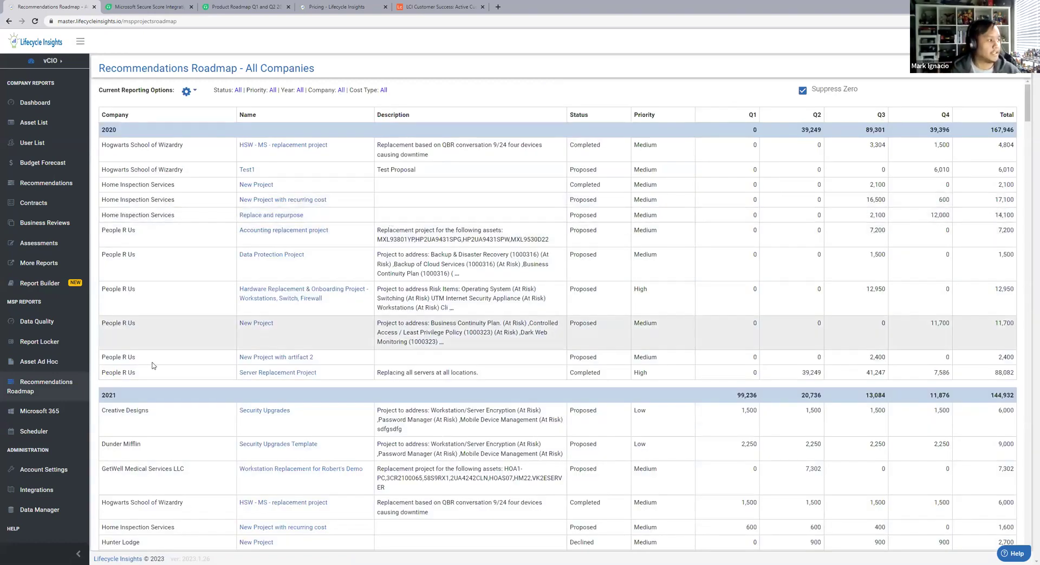
Step: View Dharma Enterprises' recommendations, then return to the Data Quality scorecard
click(49, 184)
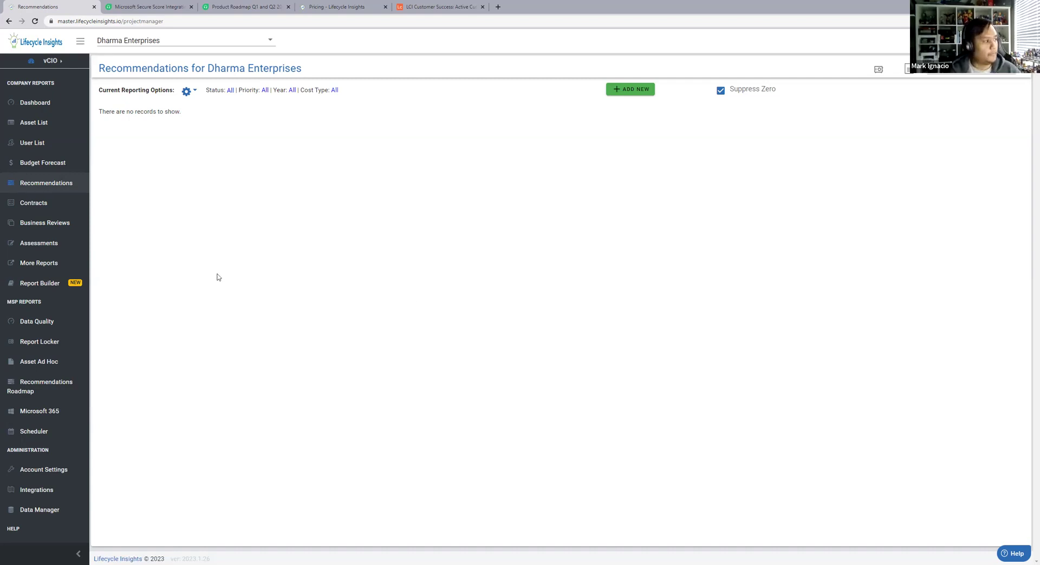
click(49, 323)
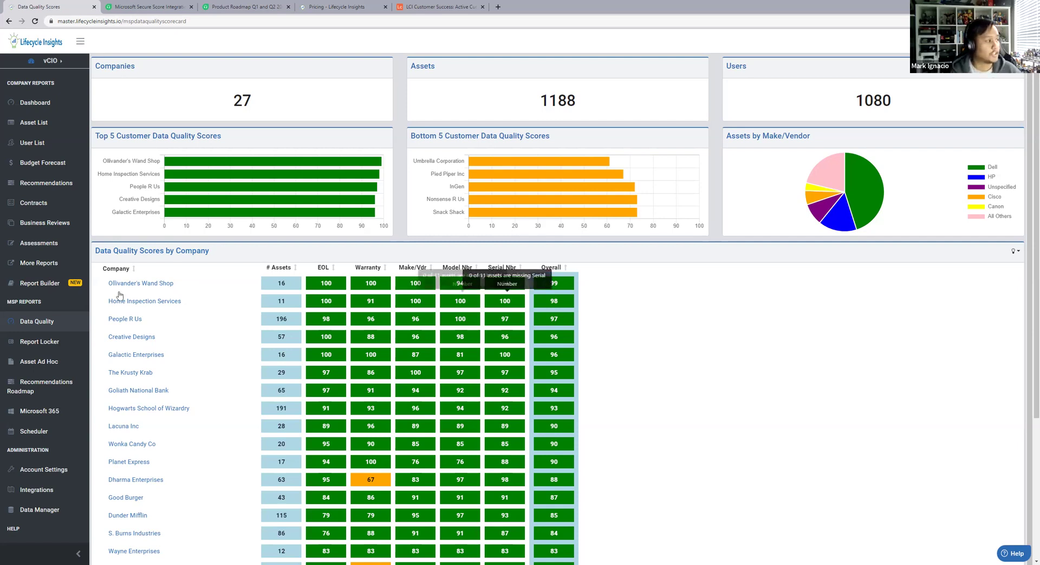
Step: Add the Wty Renewal Cost column to Dharma Enterprises' Asset List and save
click(38, 132)
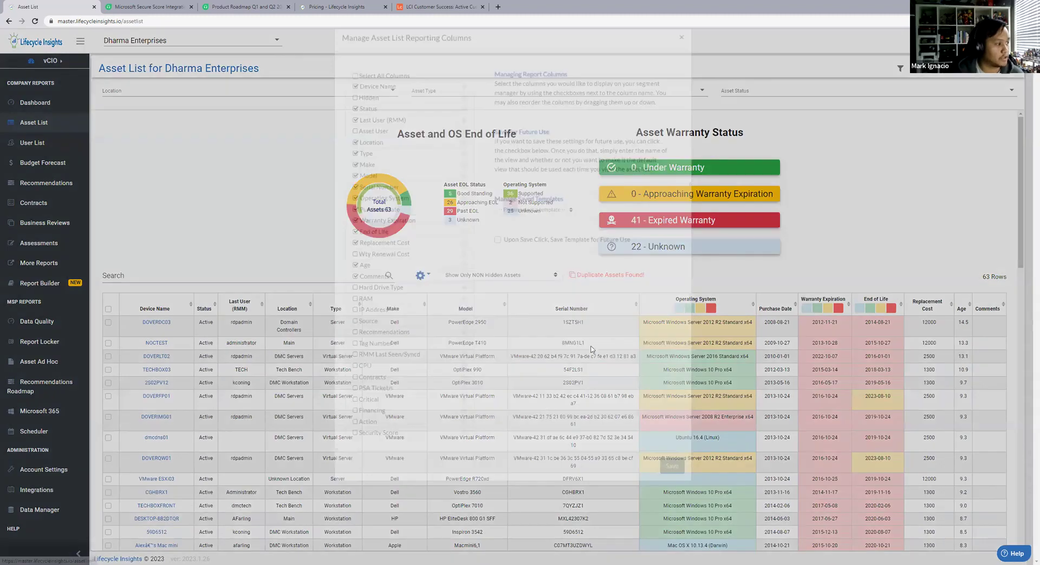
click(422, 275)
click(356, 271)
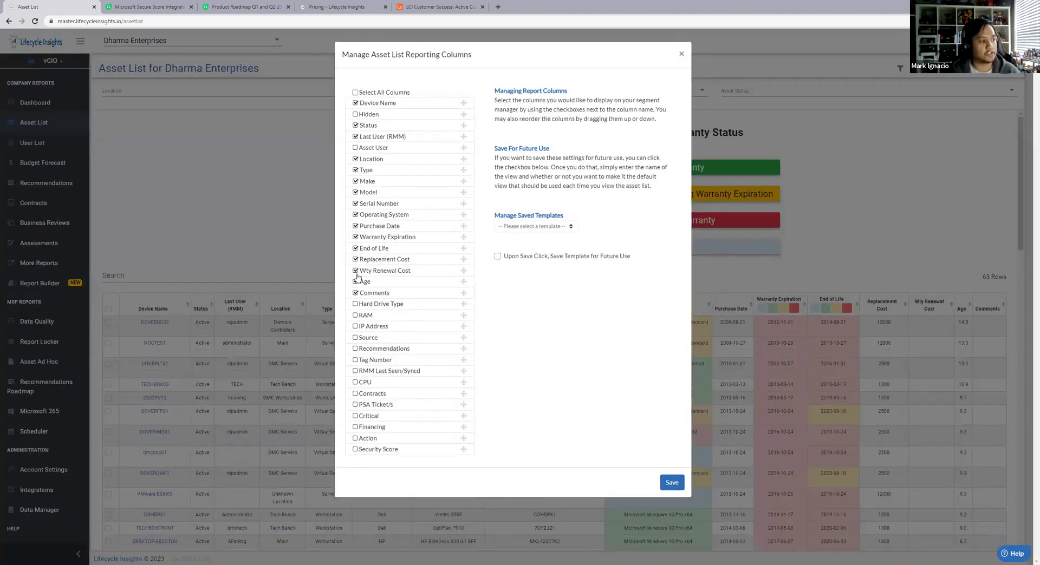
click(675, 488)
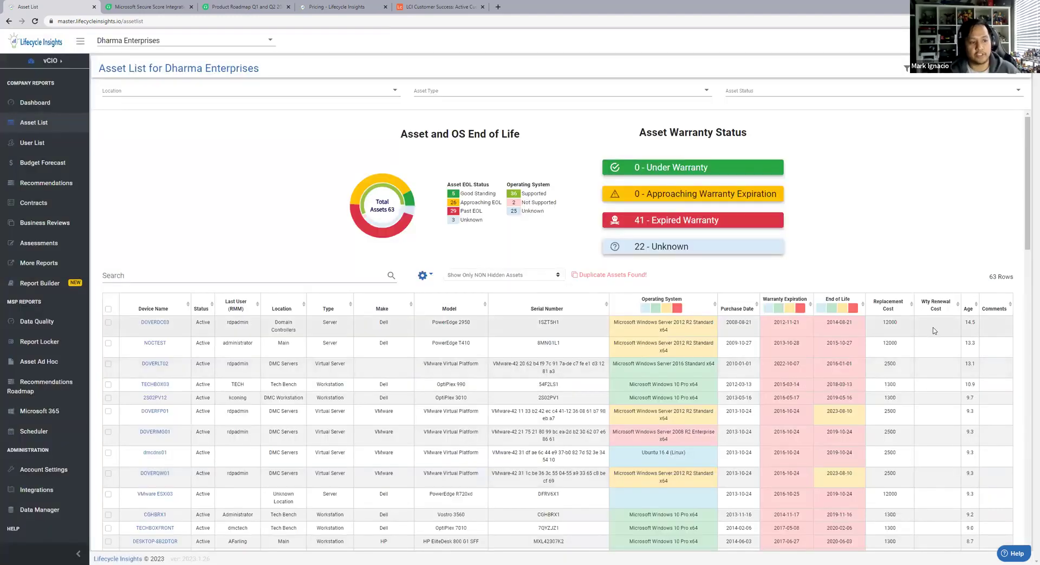
scroll(941, 335, down, 2)
scroll(941, 347, down, 1)
scroll(941, 358, down, 1)
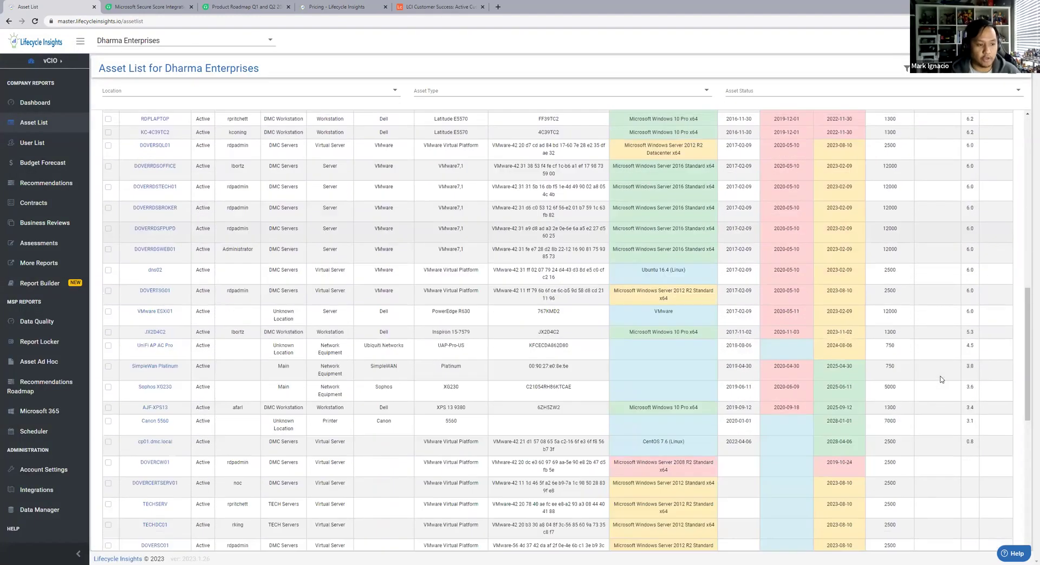
scroll(941, 367, down, 1)
scroll(940, 367, up, 5)
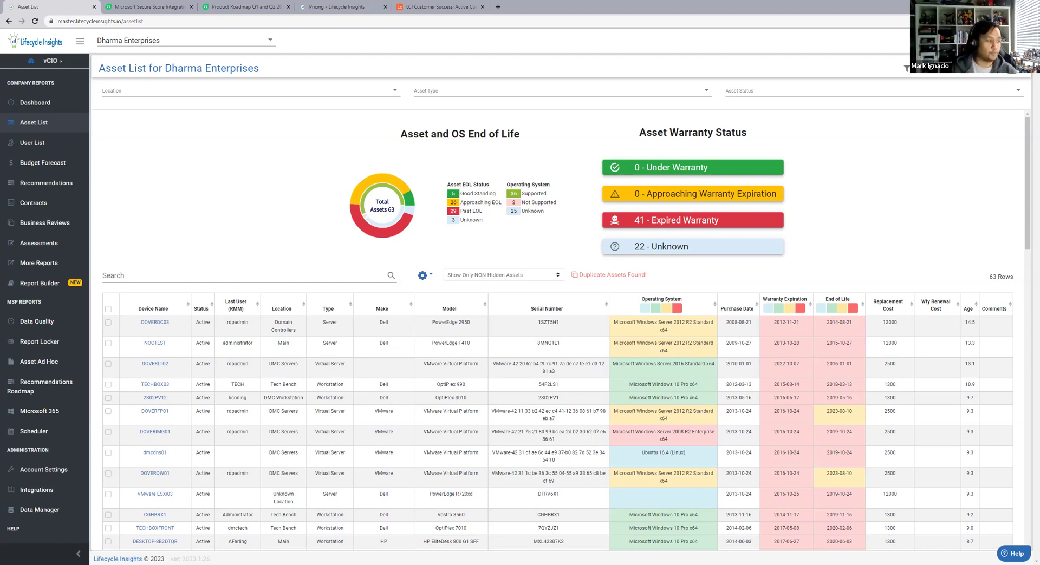
click(38, 490)
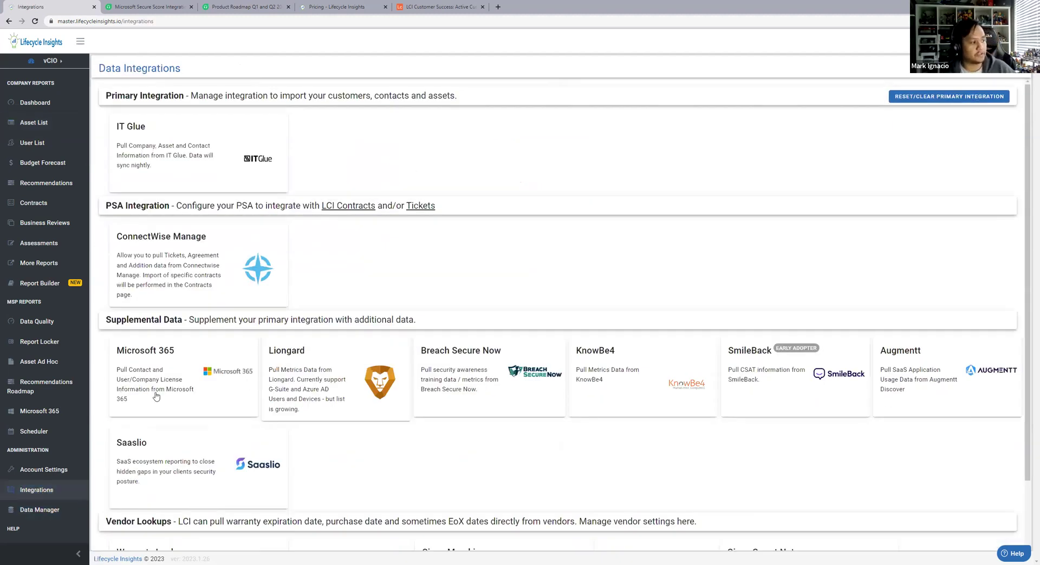
scroll(162, 406, down, 2)
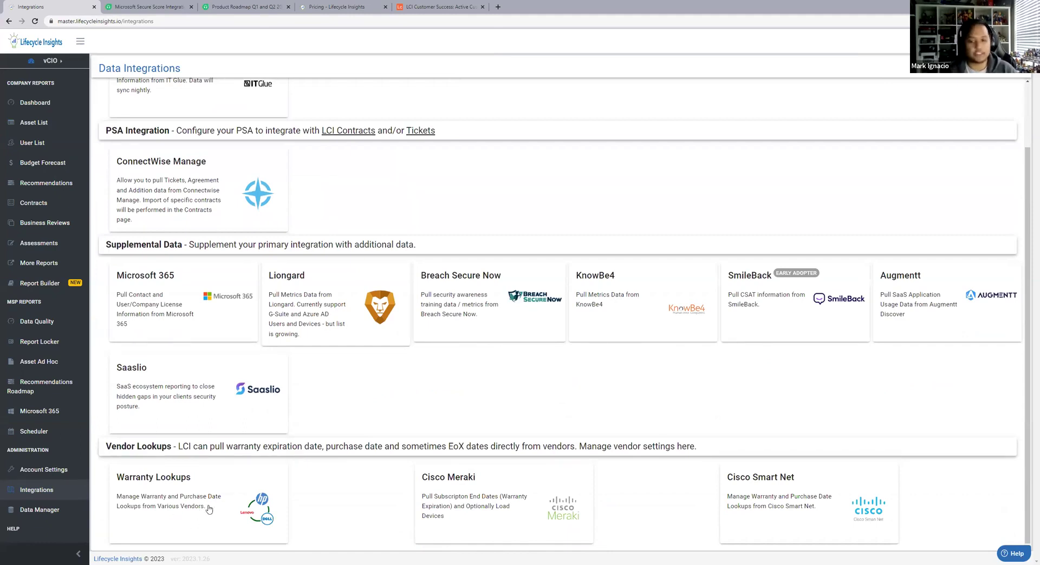
click(76, 509)
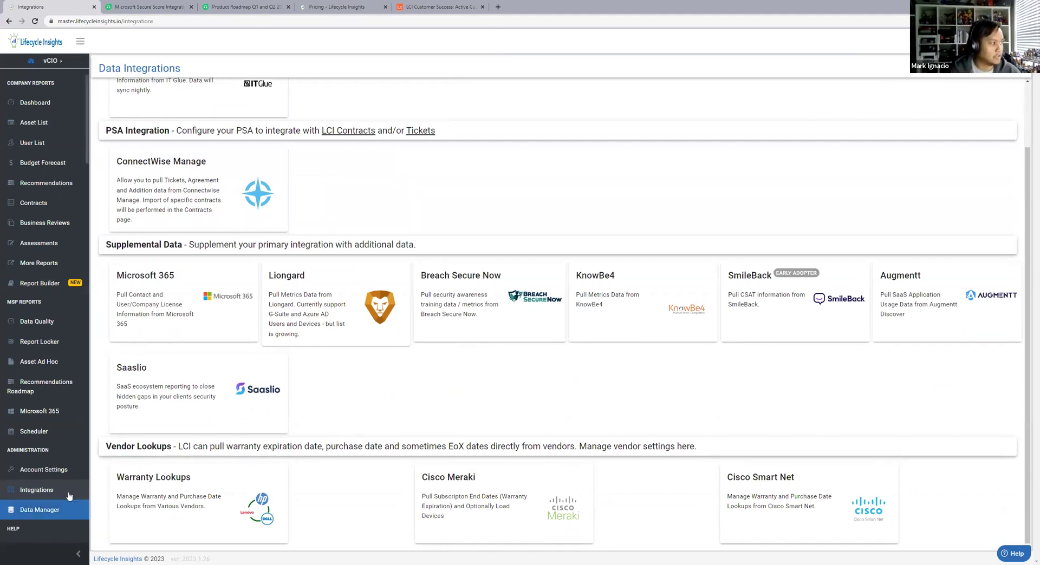
click(36, 128)
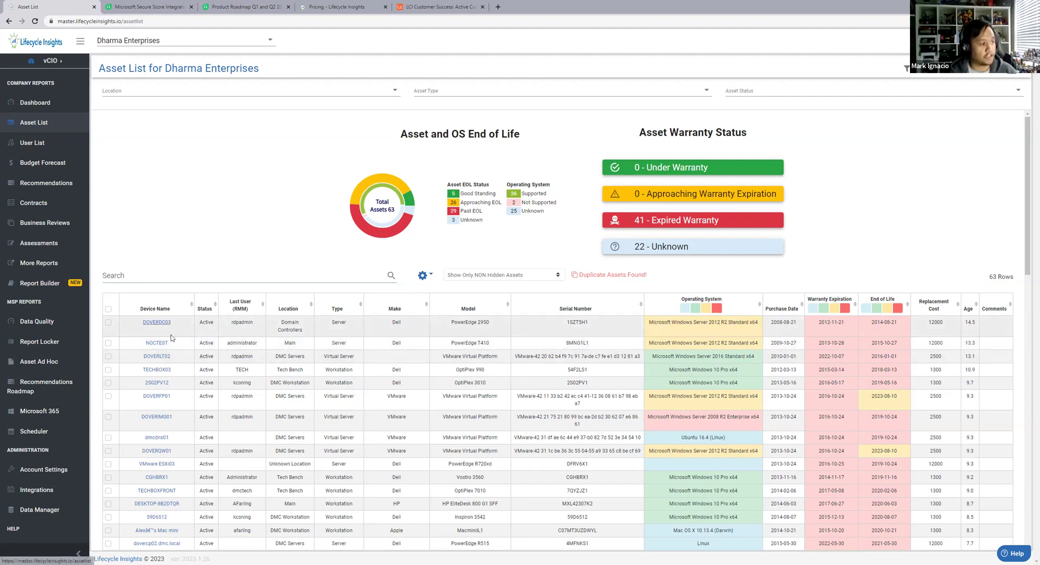
click(156, 322)
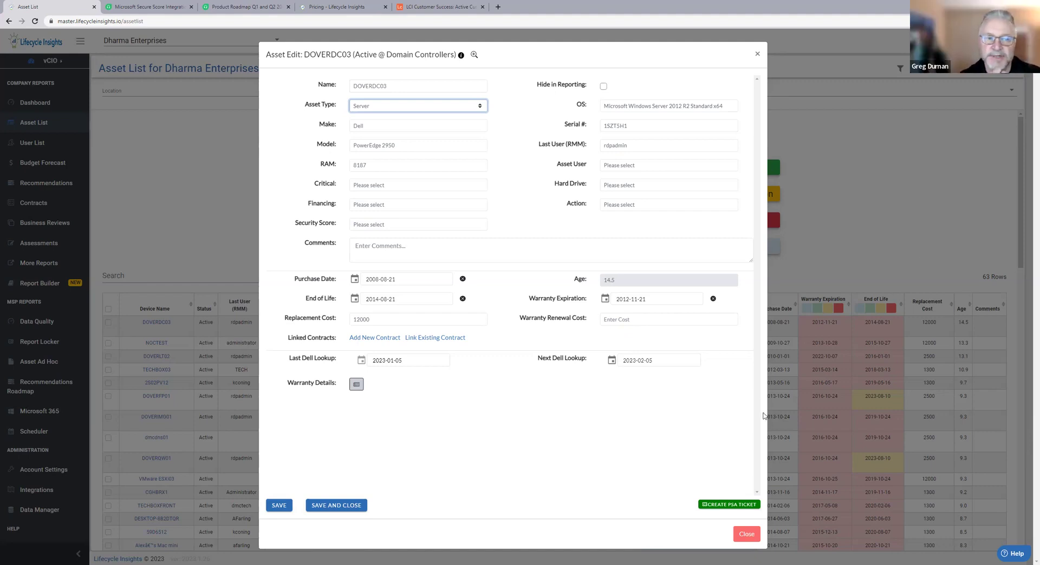
Step: Close the DOVERDC03 asset details without saving
click(746, 535)
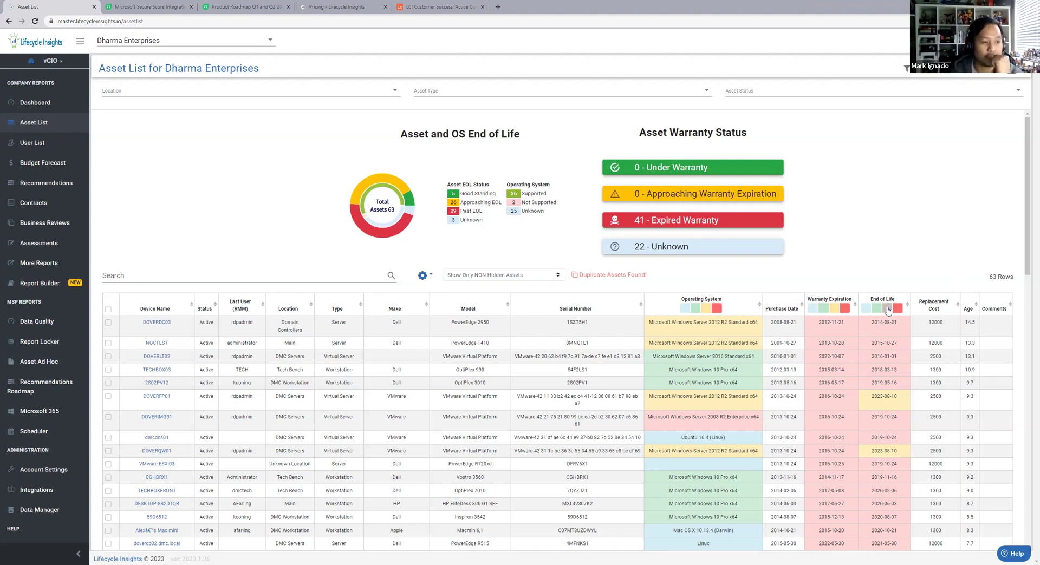
Step: Filter Dharma Enterprises' assets by two End of Life colour swatches
click(888, 311)
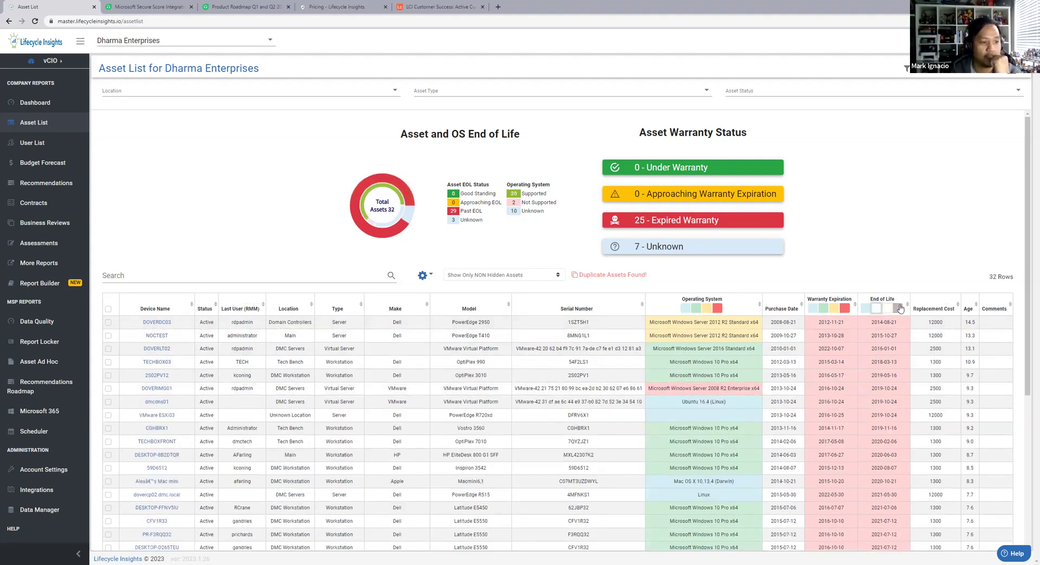
click(897, 309)
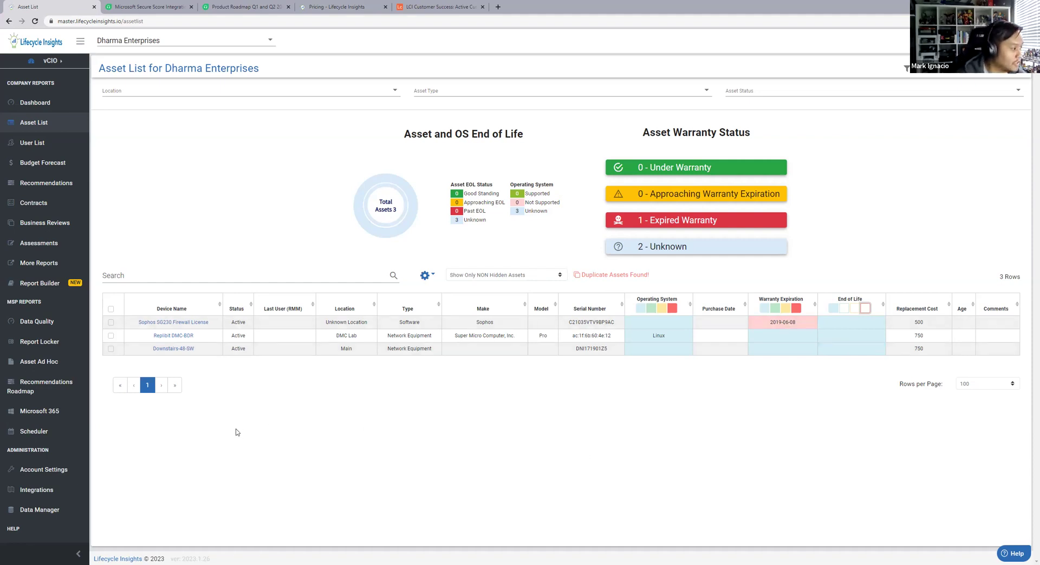
click(268, 37)
Step: Switch to Creative Designs via Hunter Lodge and show only its hidden assets
click(209, 58)
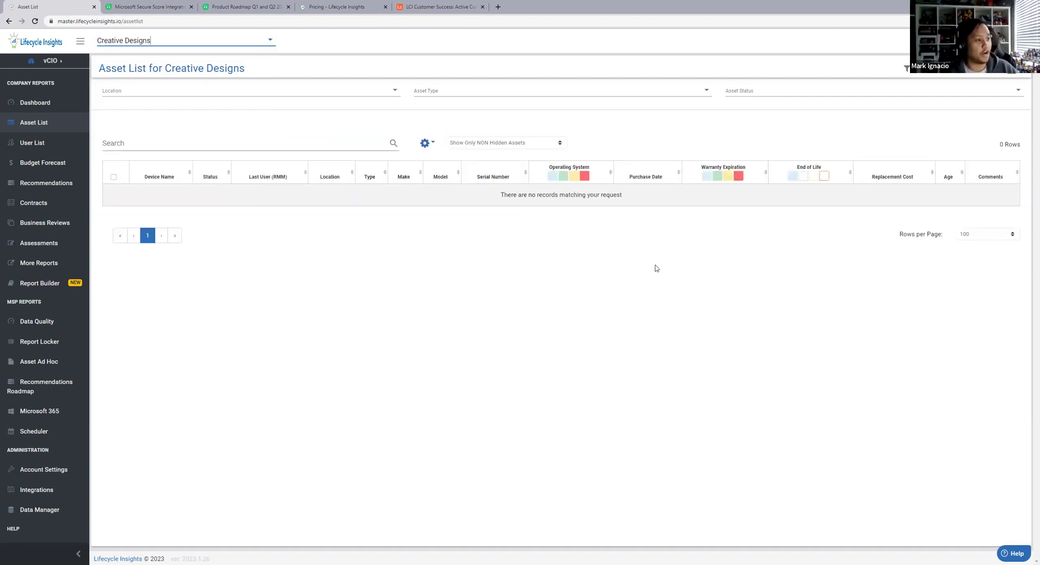
click(274, 39)
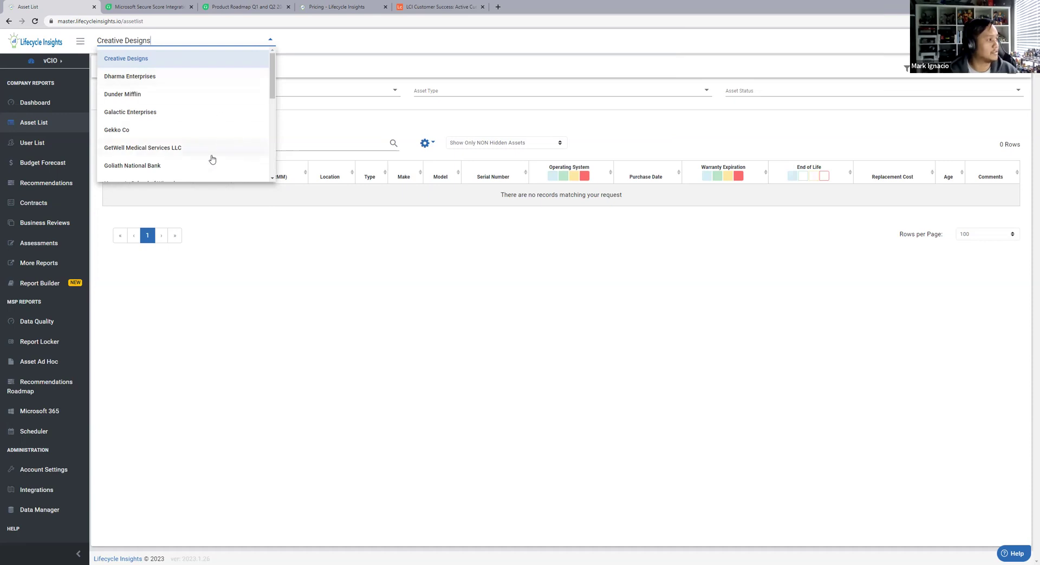
scroll(211, 155, down, 3)
click(199, 139)
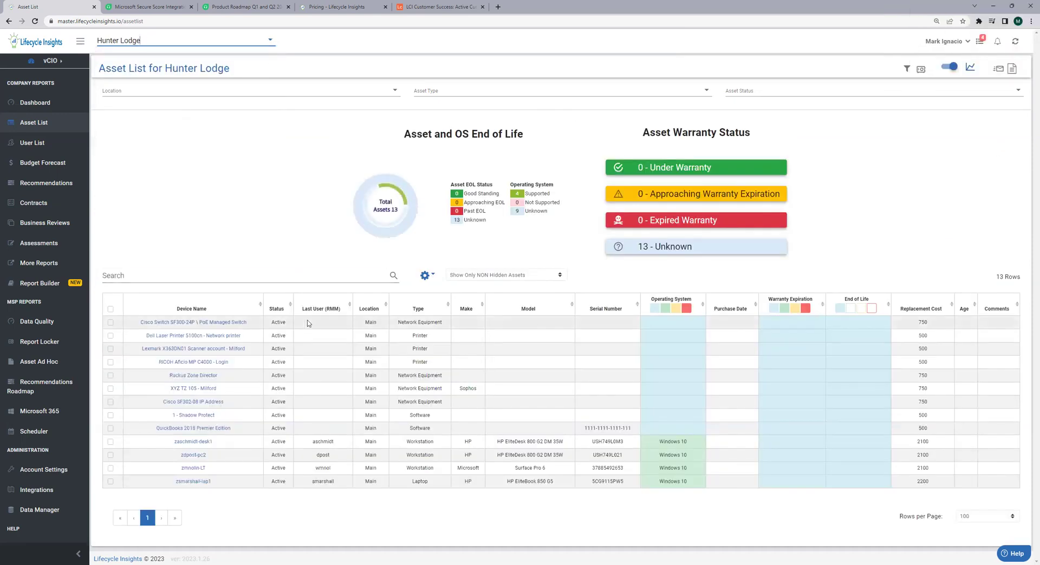
click(257, 40)
scroll(216, 92, up, 3)
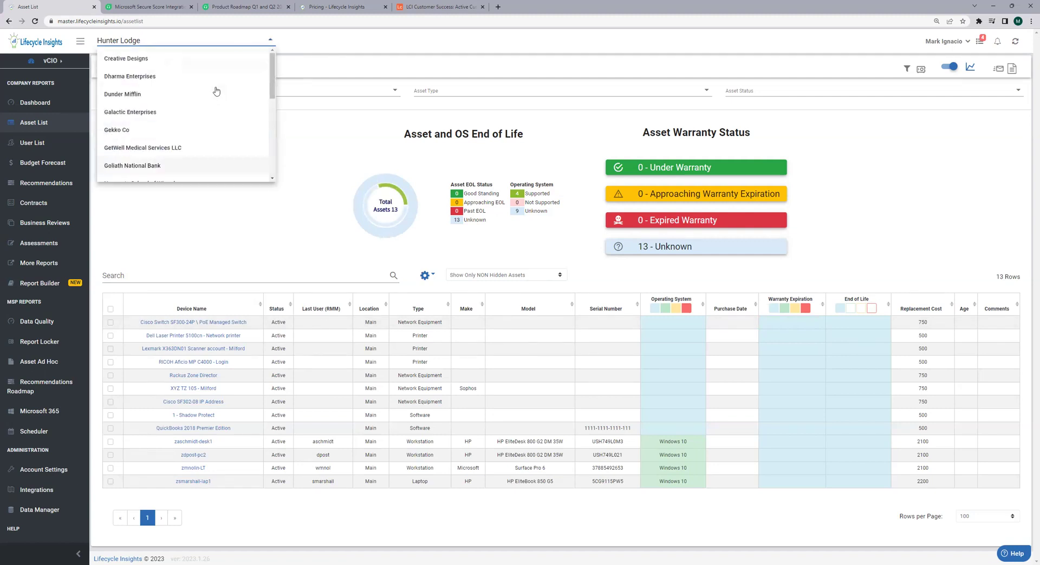
click(198, 59)
click(548, 144)
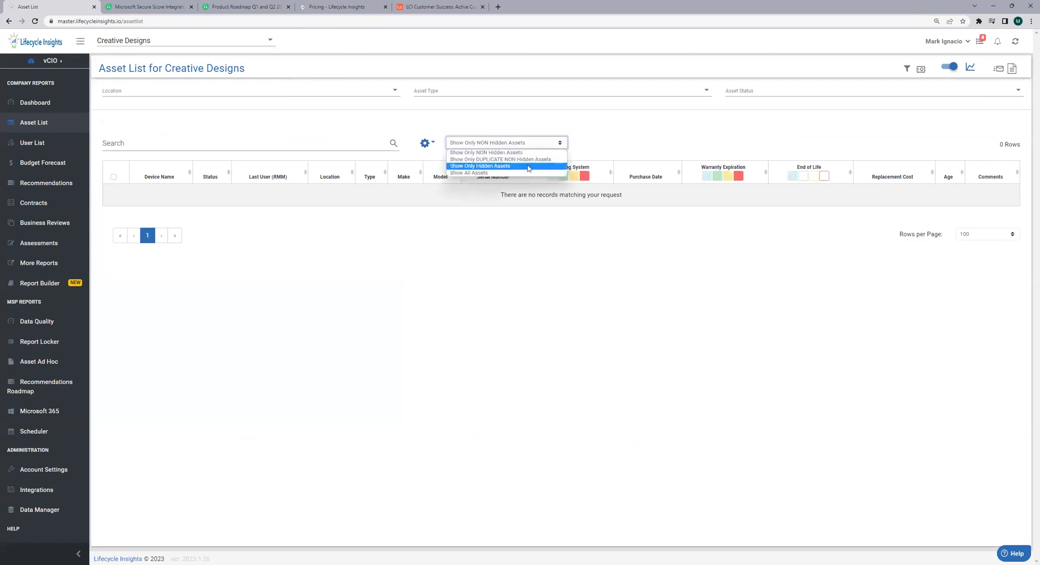
click(528, 169)
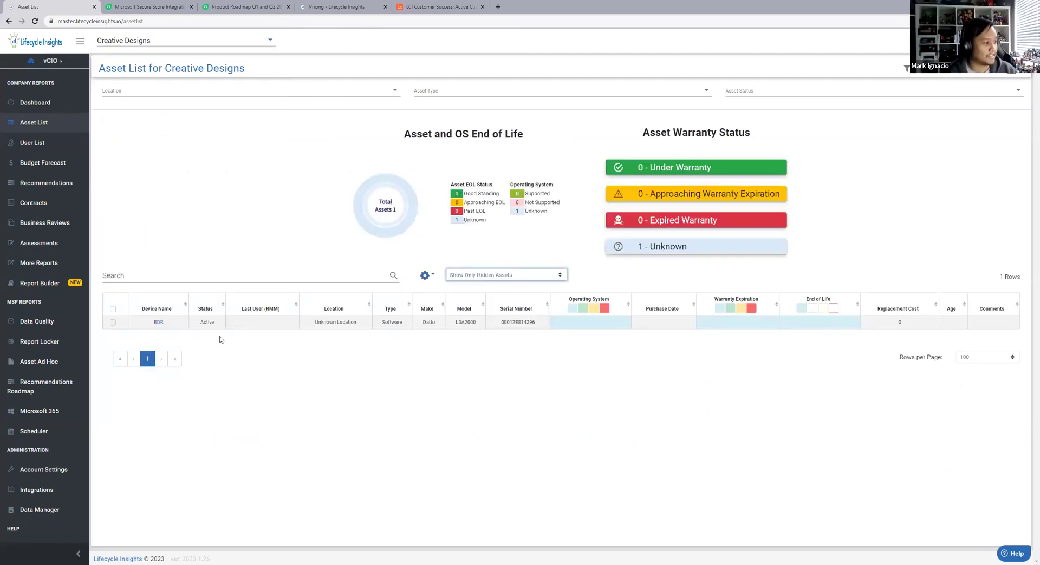
click(269, 38)
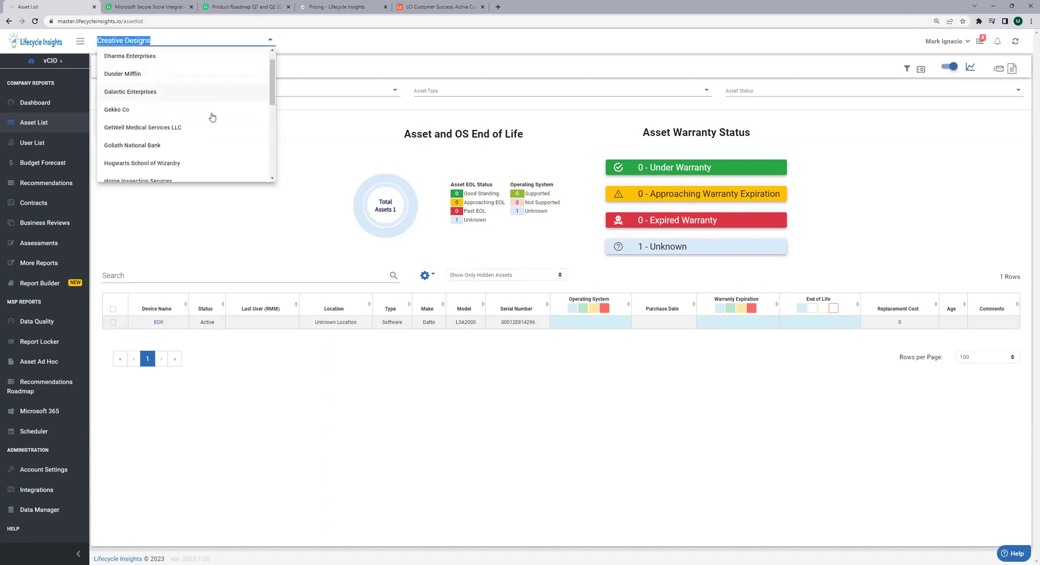
Step: Switch to Hunter Lodge and set visibility to 'Show Only NON Hidden Assets'
click(190, 168)
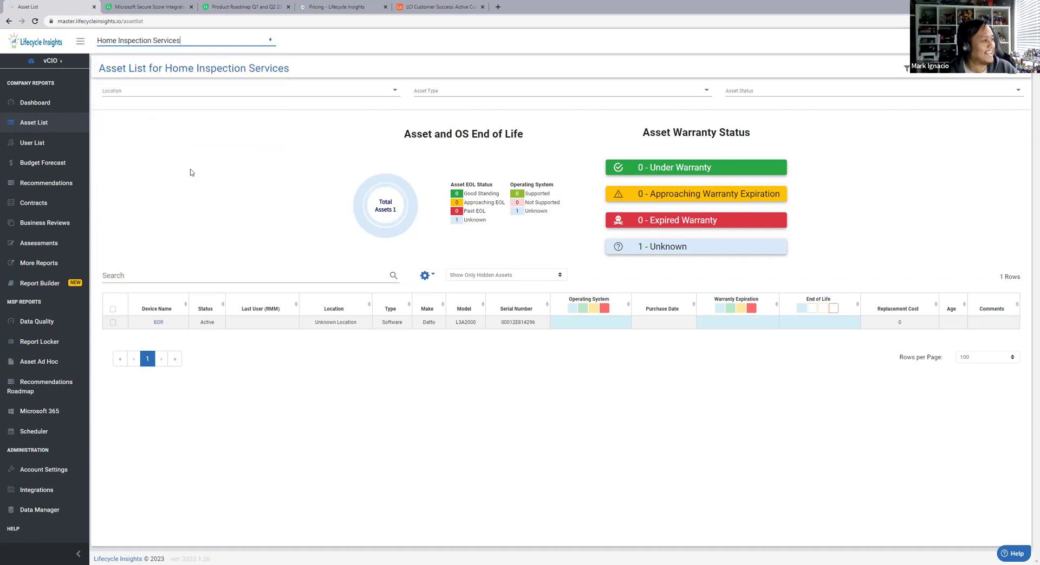
key(Down)
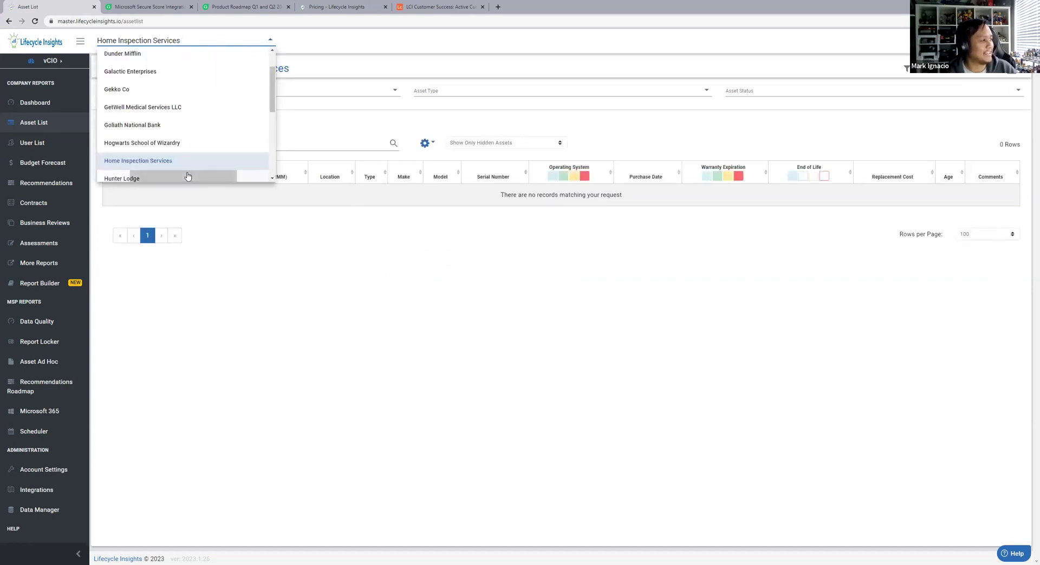
click(184, 176)
click(560, 276)
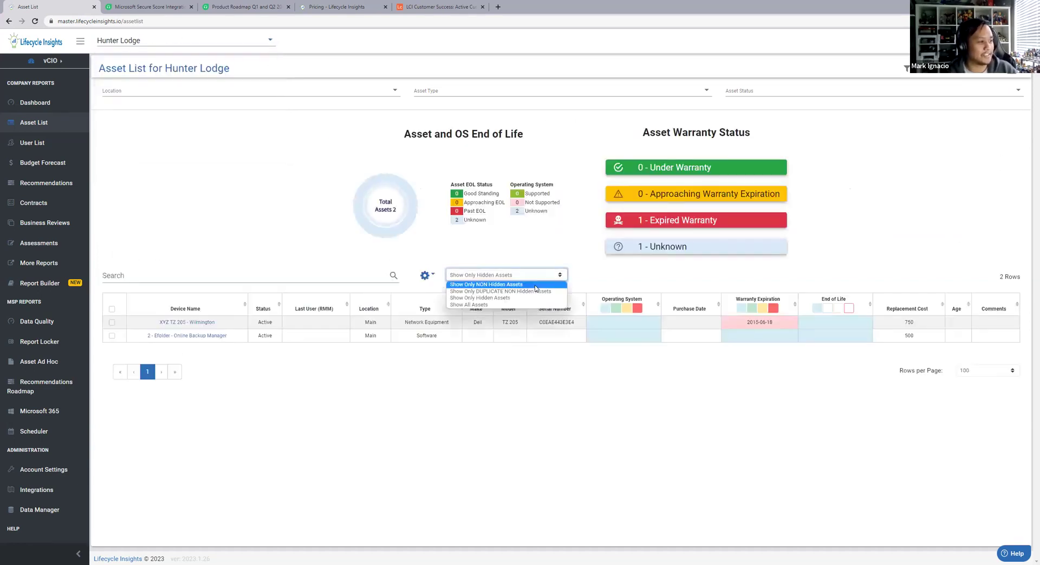
click(536, 285)
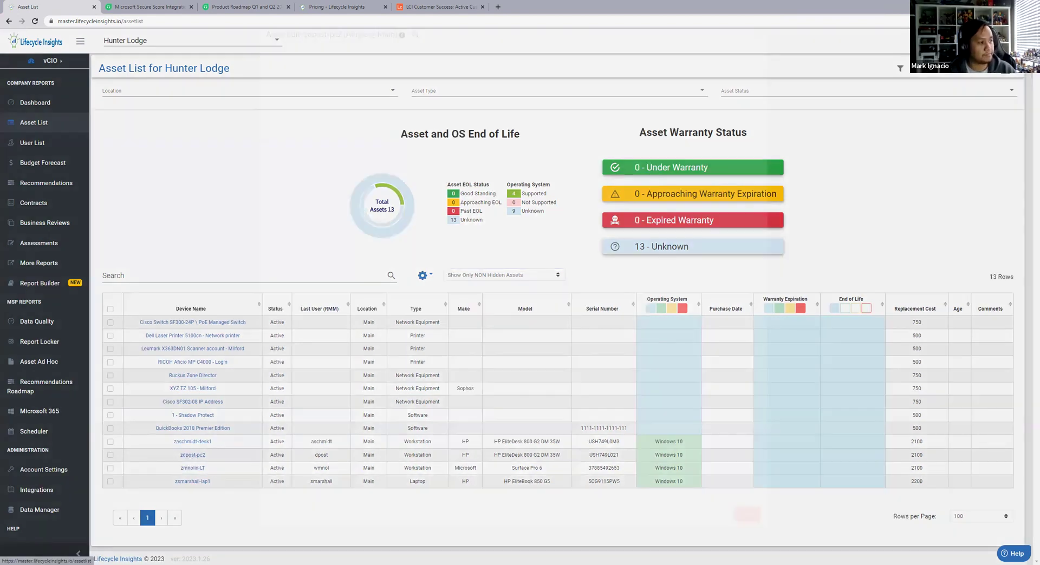
click(191, 456)
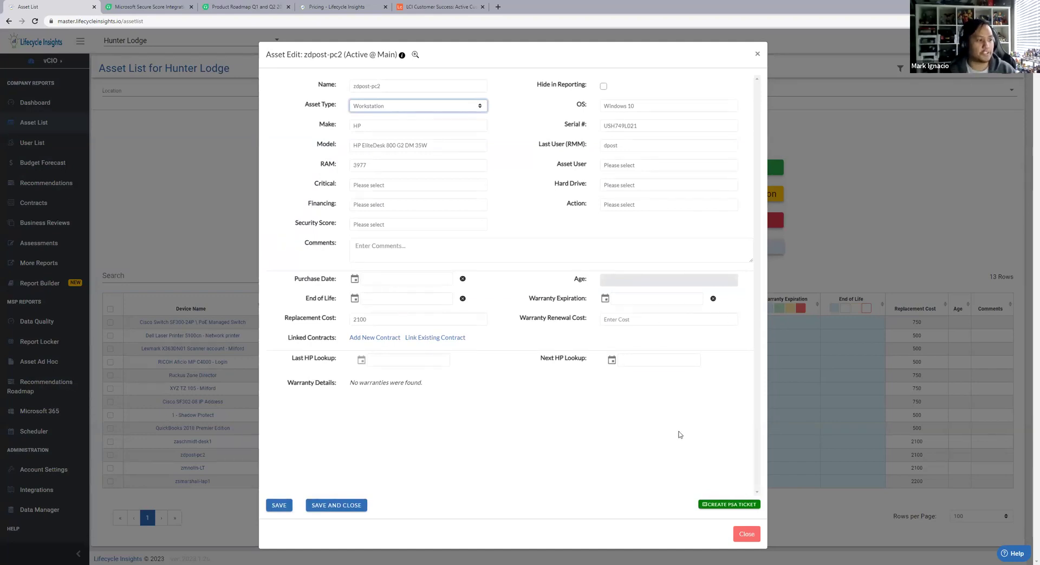
click(744, 535)
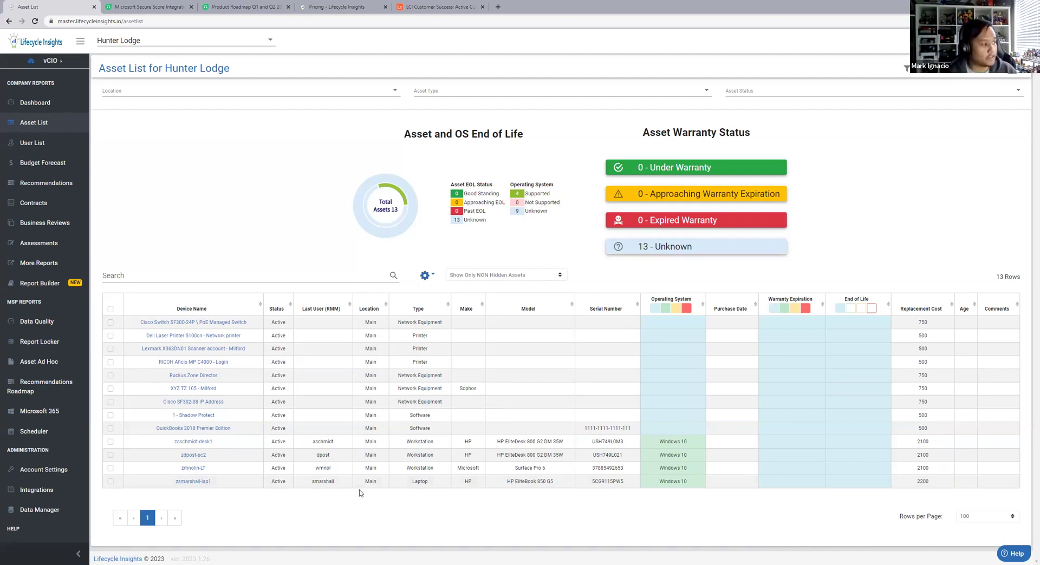
Step: Mark zdpost-pc2, zmnolin-LT, zaschmidt-desk1 and zsmarshall-lap1 and list the bulk actions
click(110, 455)
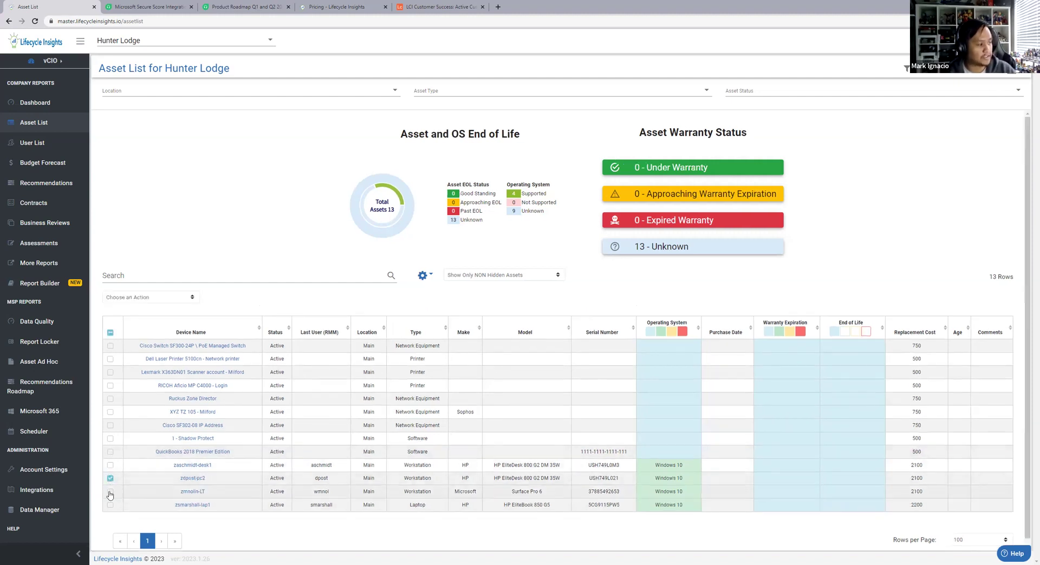
click(110, 492)
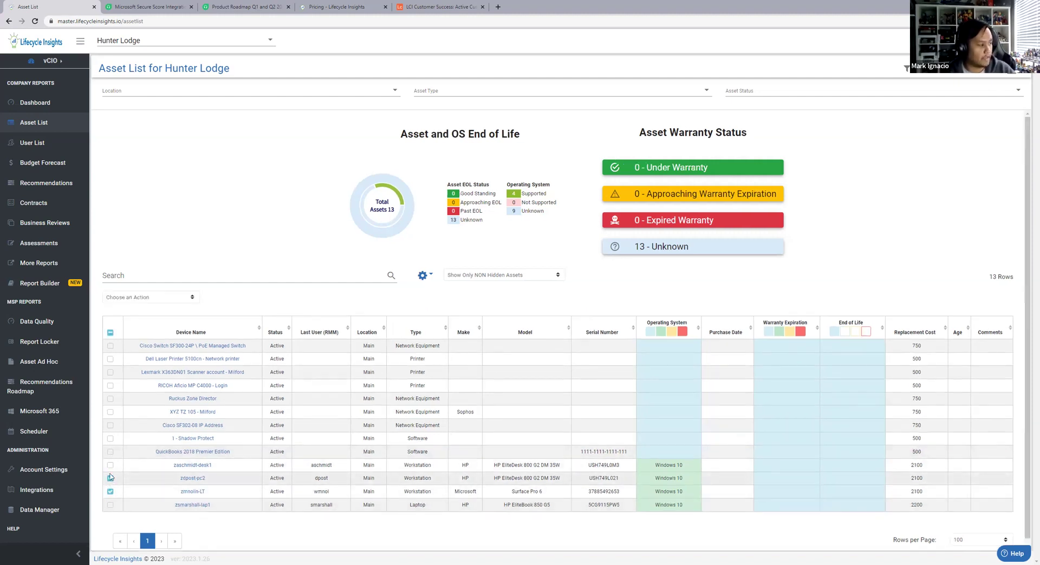
click(110, 465)
click(110, 505)
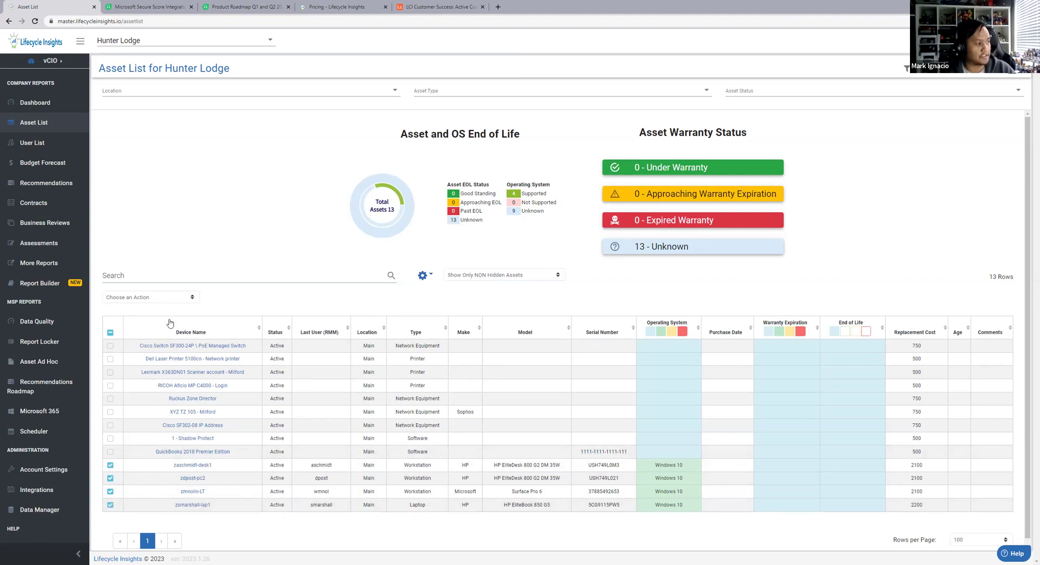
click(174, 301)
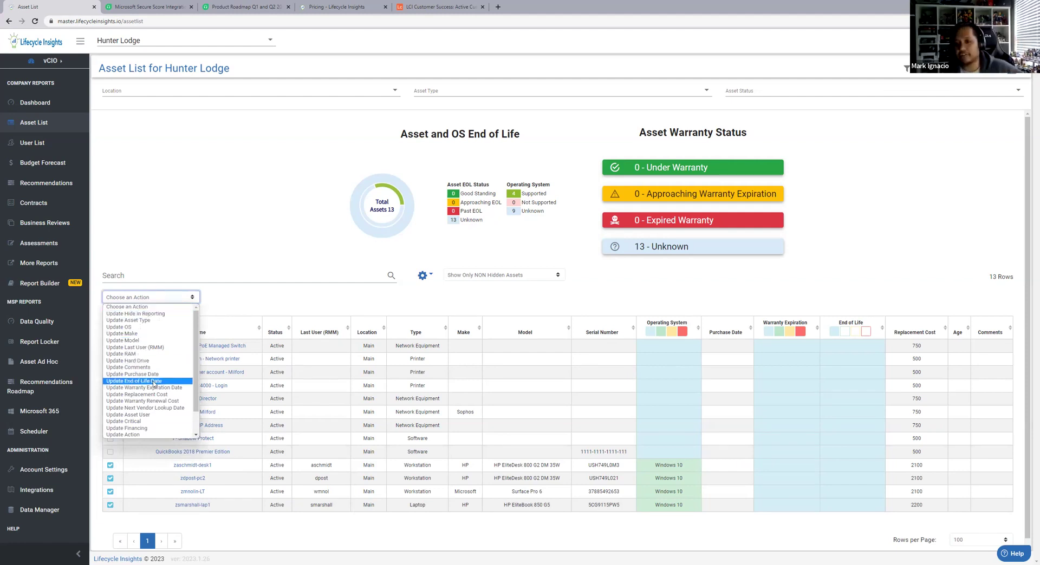
Step: Change the four Windows 10 computers' end-of-life date to 30 November 2023 and apply it
click(154, 382)
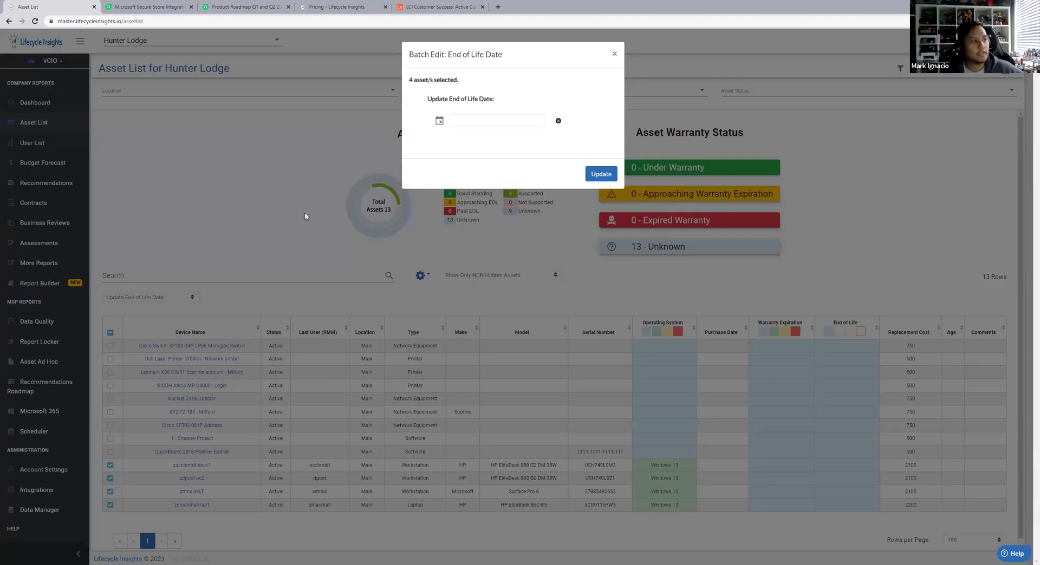
click(489, 126)
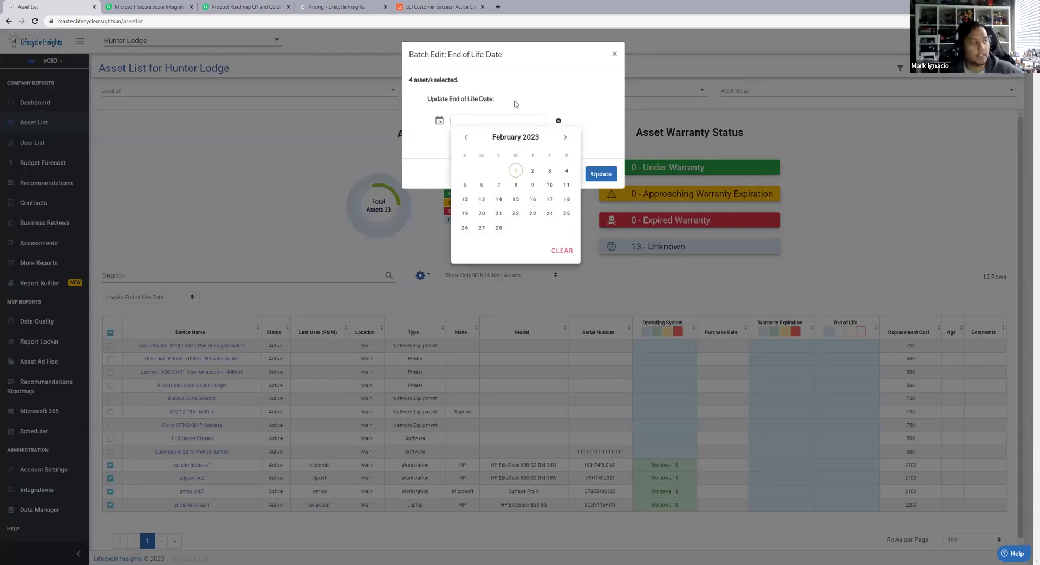
click(564, 138)
click(564, 138)
click(565, 138)
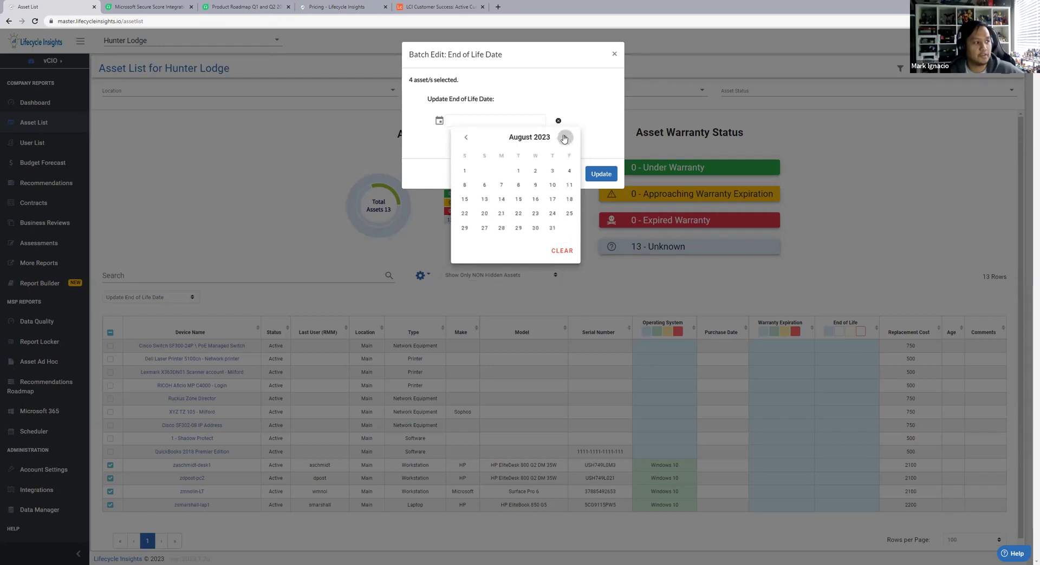
click(565, 138)
click(565, 138)
click(565, 138)
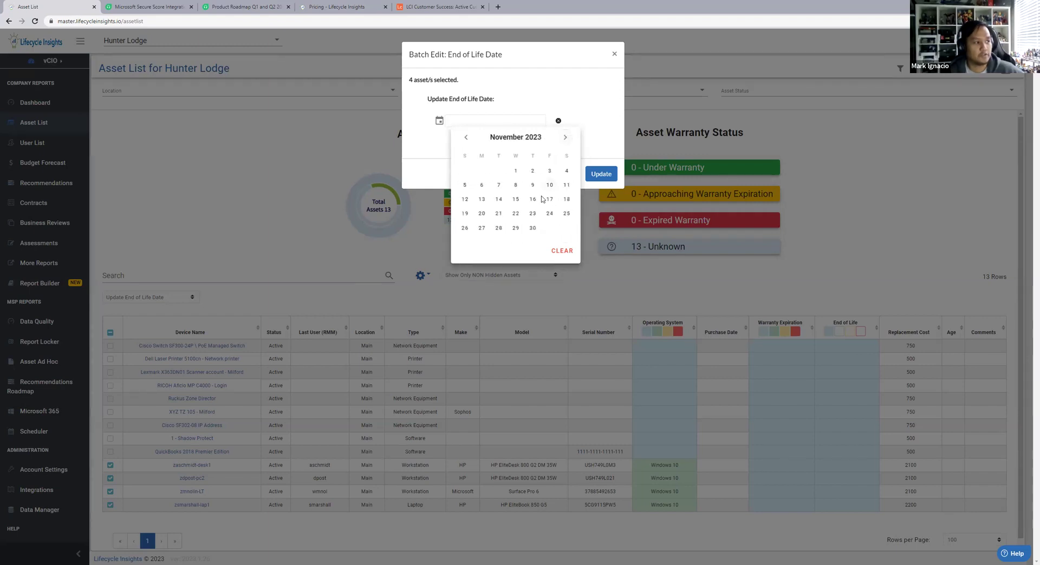
click(534, 228)
click(601, 174)
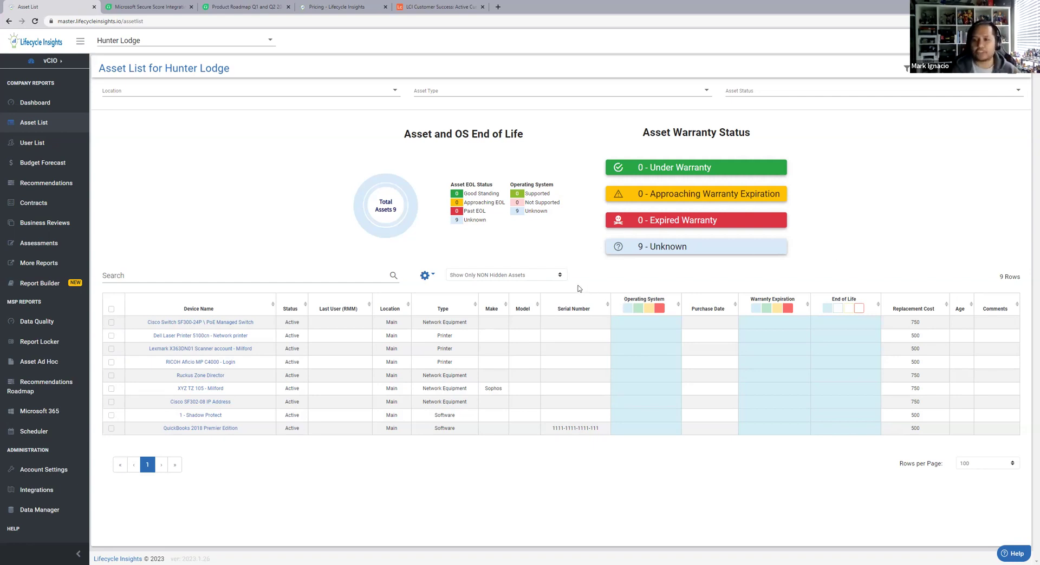
Step: Switch to Dharma Enterprises and filter assets to 'Show Only DUPLICATE NON Hidden Assets'
click(269, 42)
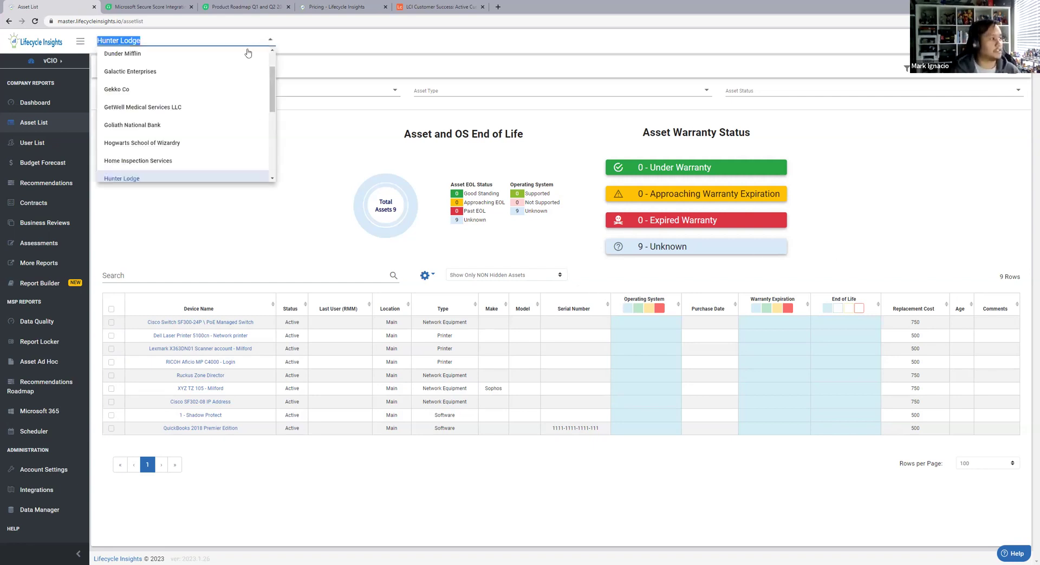
scroll(201, 83, up, 1)
click(190, 76)
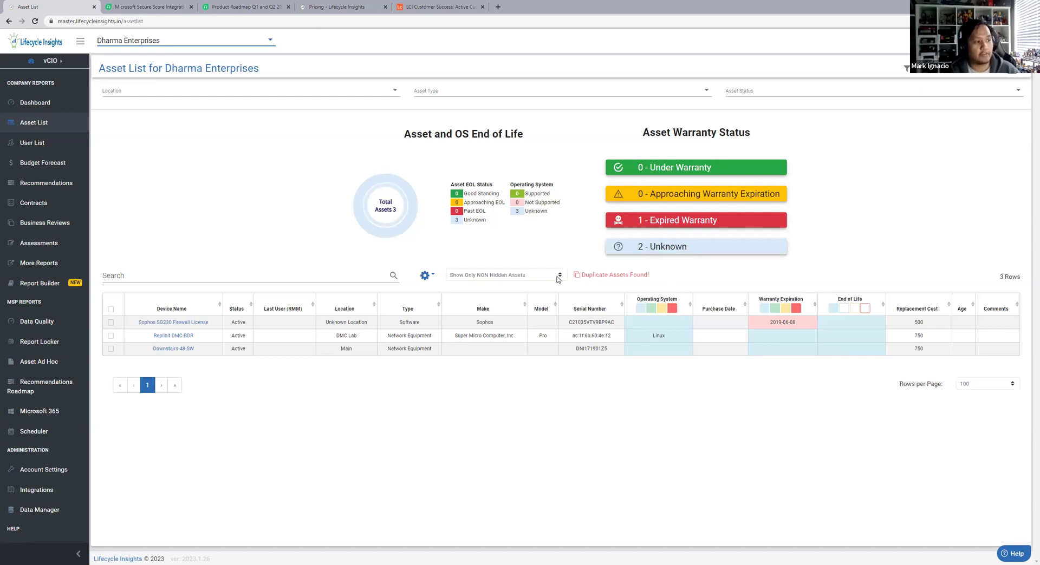
click(558, 276)
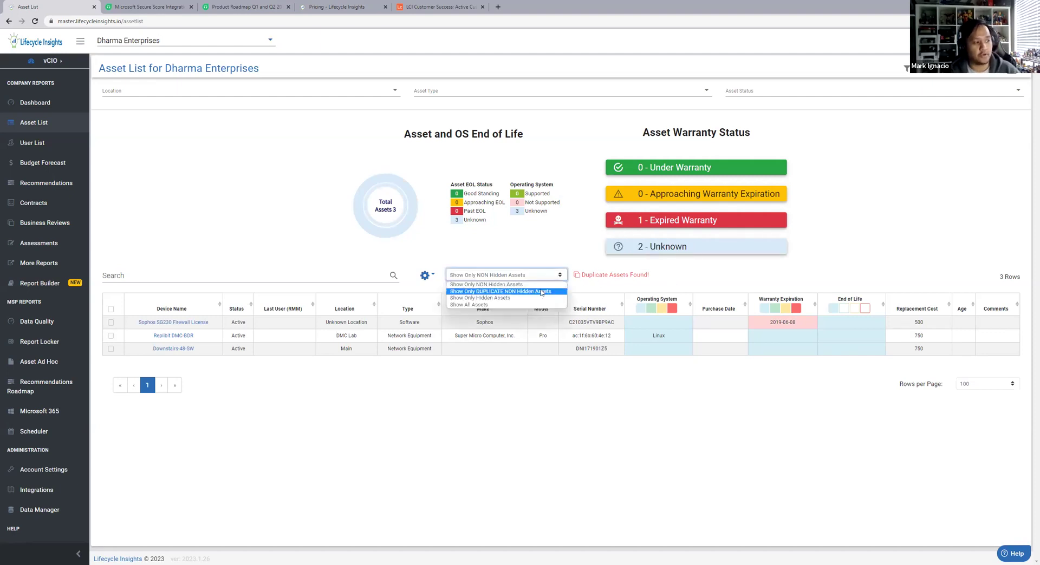
click(541, 292)
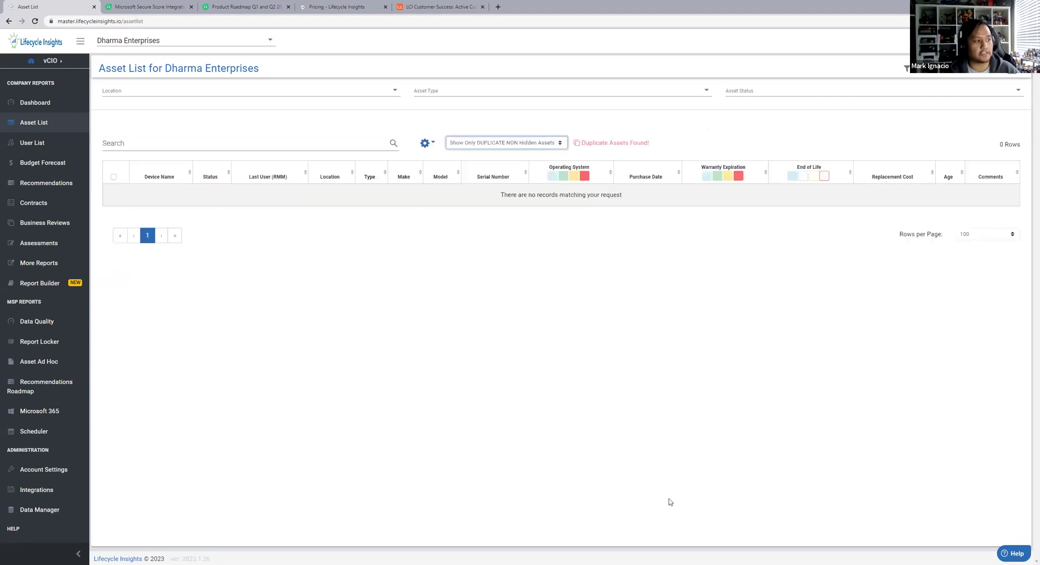
Step: Filter by the red End of Life swatch to list the duplicate CFV1R32 Latitudes
click(823, 177)
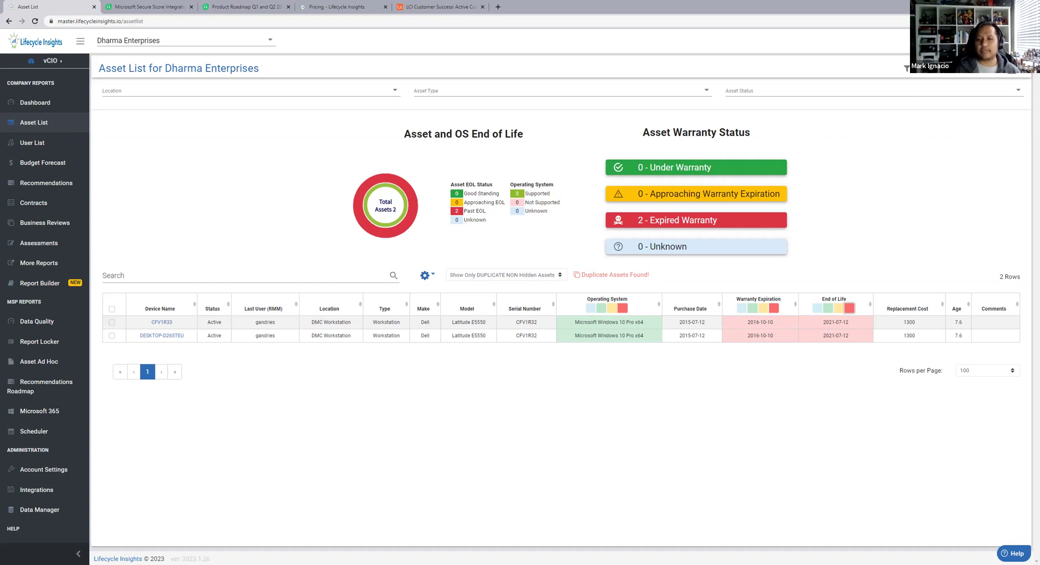
Step: Switch to Creative Designs and set the filter to 'Show Only NON Hidden Assets'
click(275, 41)
click(219, 58)
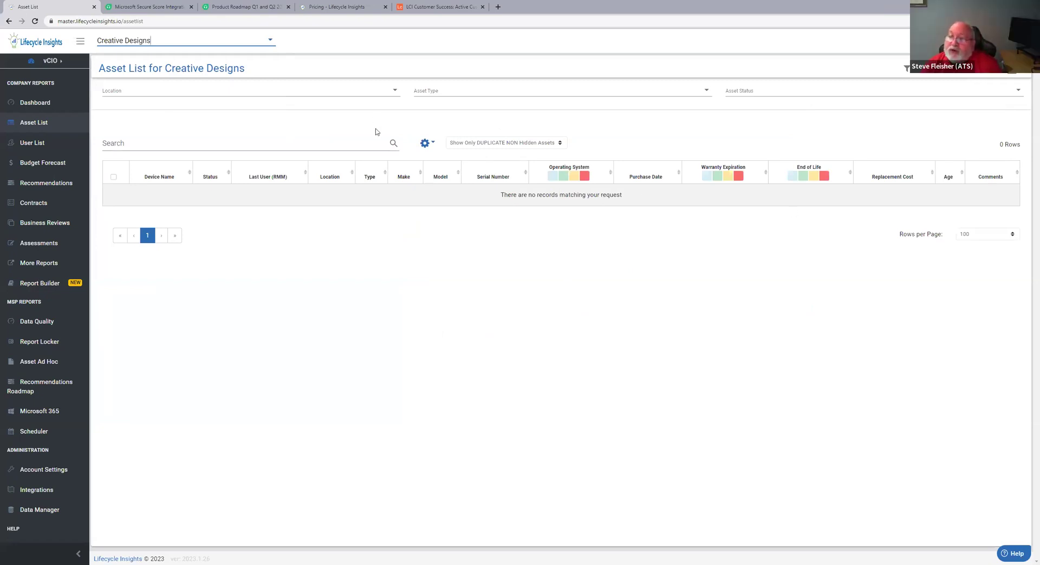
click(555, 142)
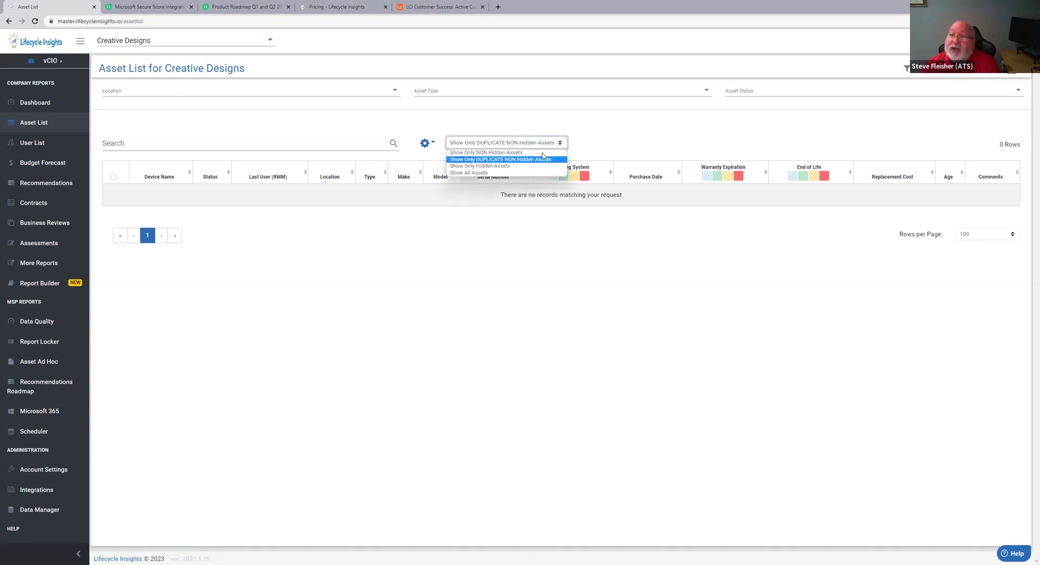
click(542, 154)
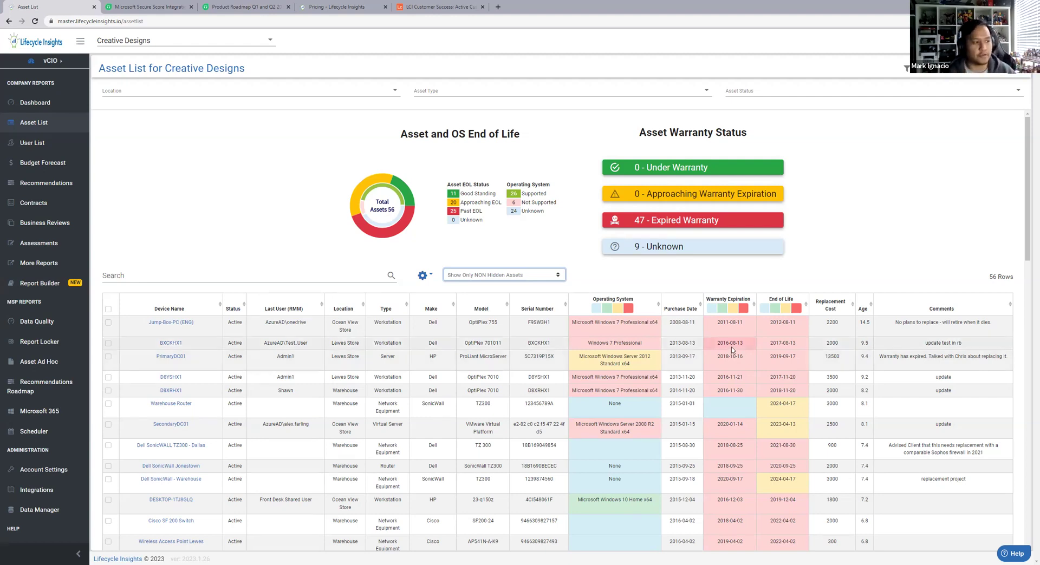
Step: Narrow assets to unsupported operating systems and open Jump-Box-PC (ENG) for editing
click(616, 308)
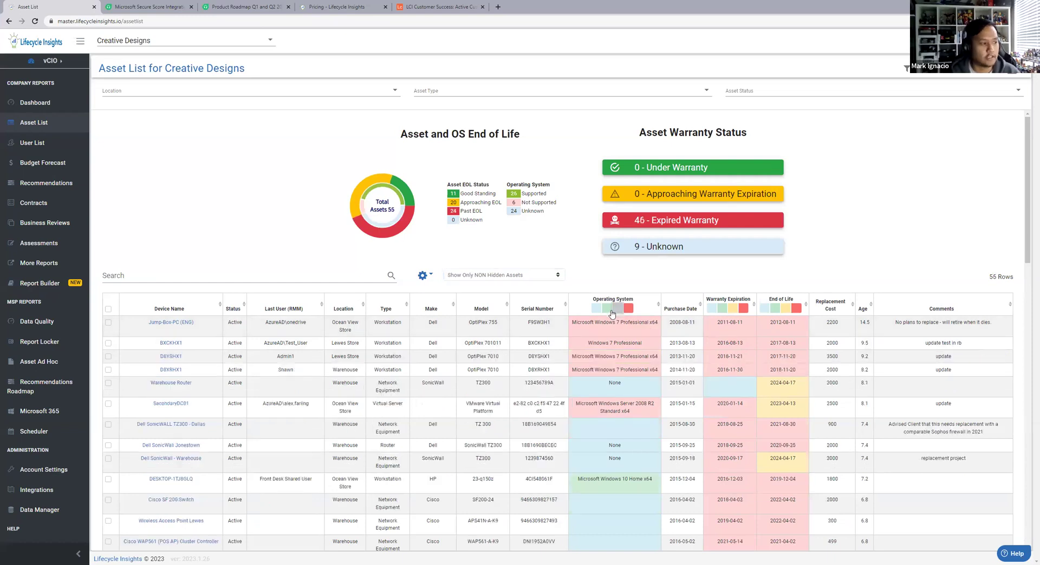
click(608, 308)
click(586, 308)
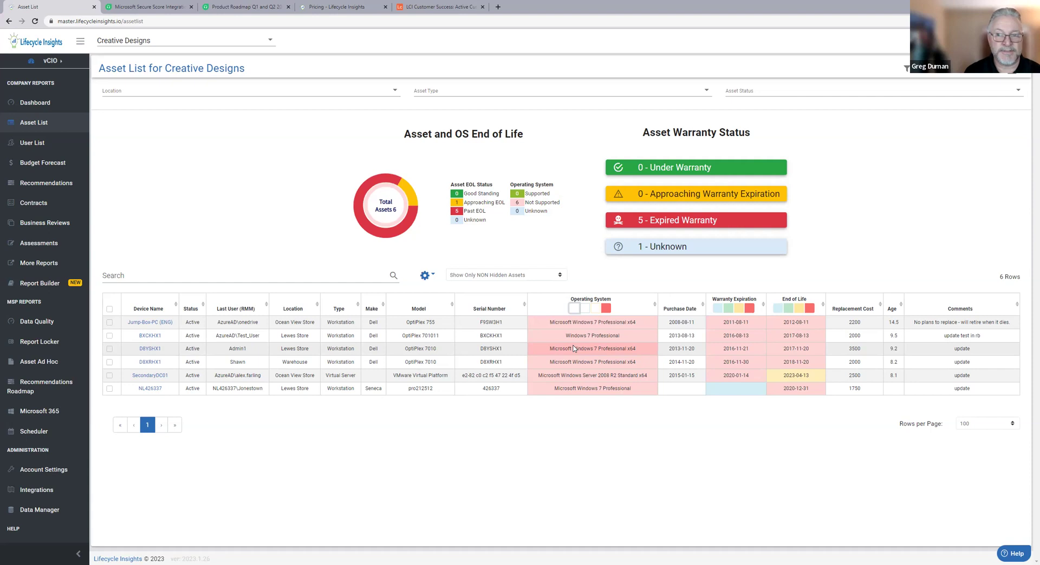
click(150, 322)
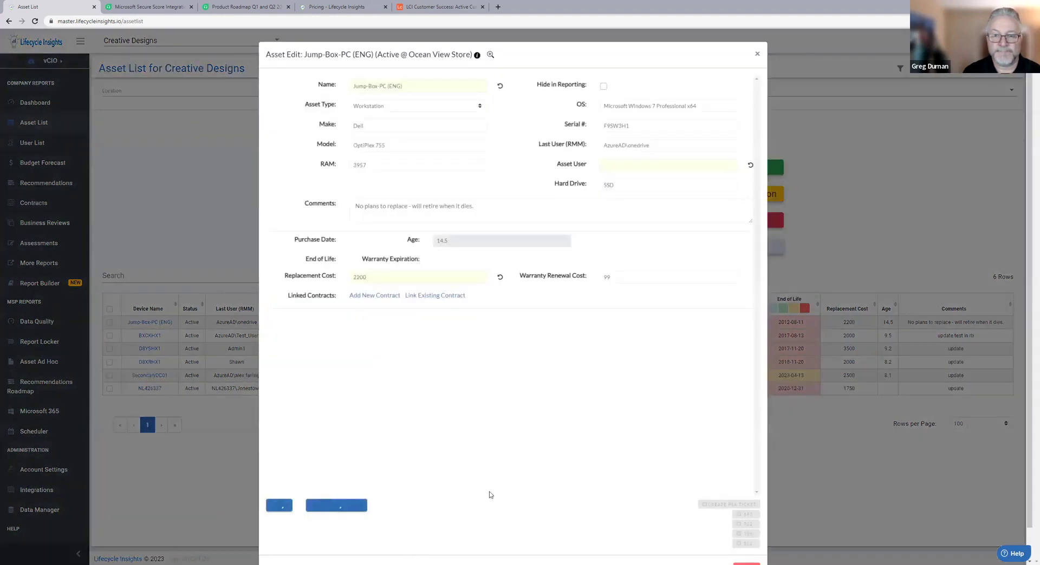
click(641, 125)
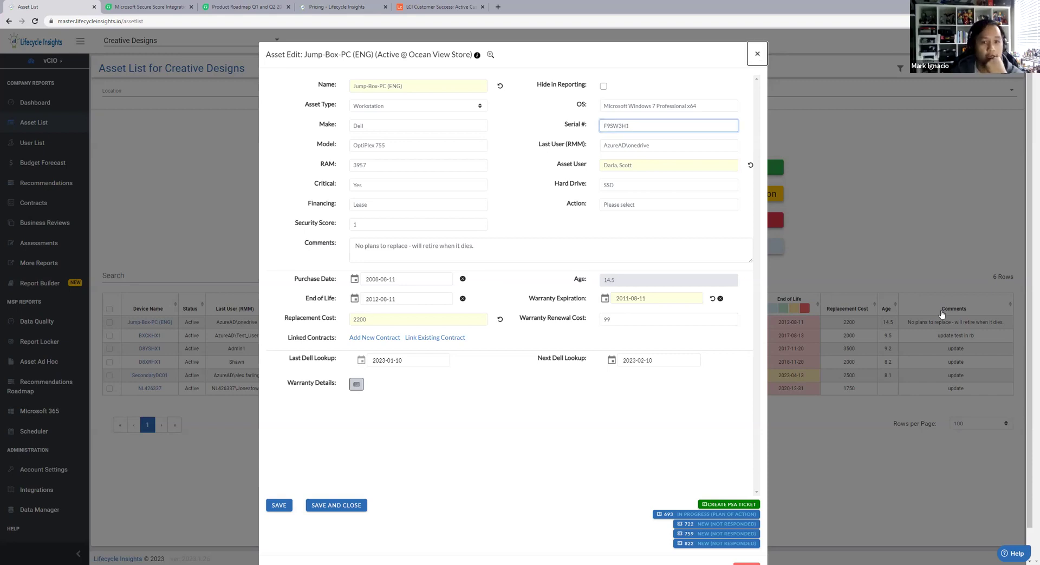
Step: Close the Jump-Box-PC (ENG) Asset Edit form
click(757, 53)
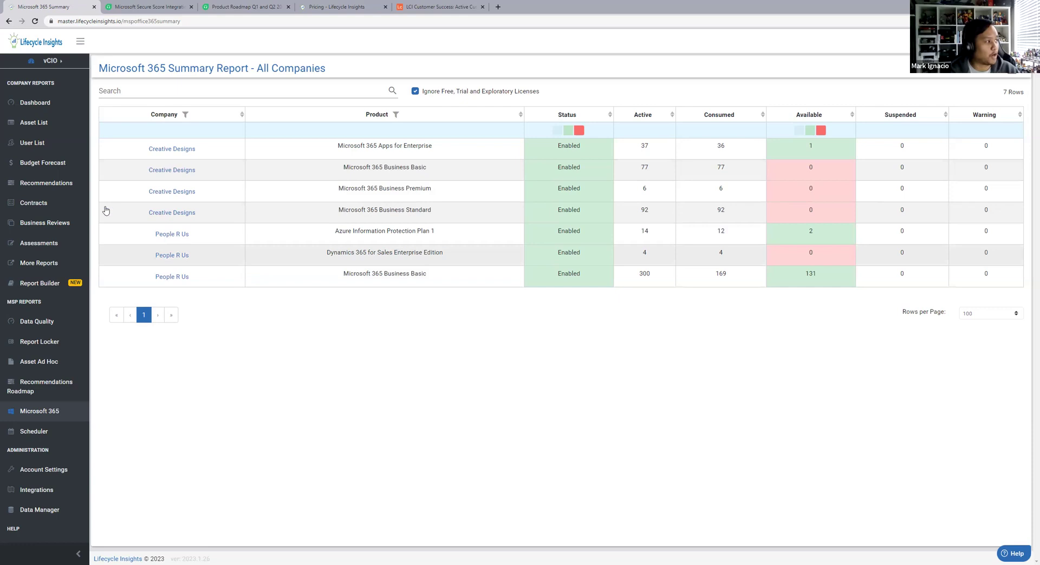
Step: Open the Creative Designs User List and scroll through it
click(31, 143)
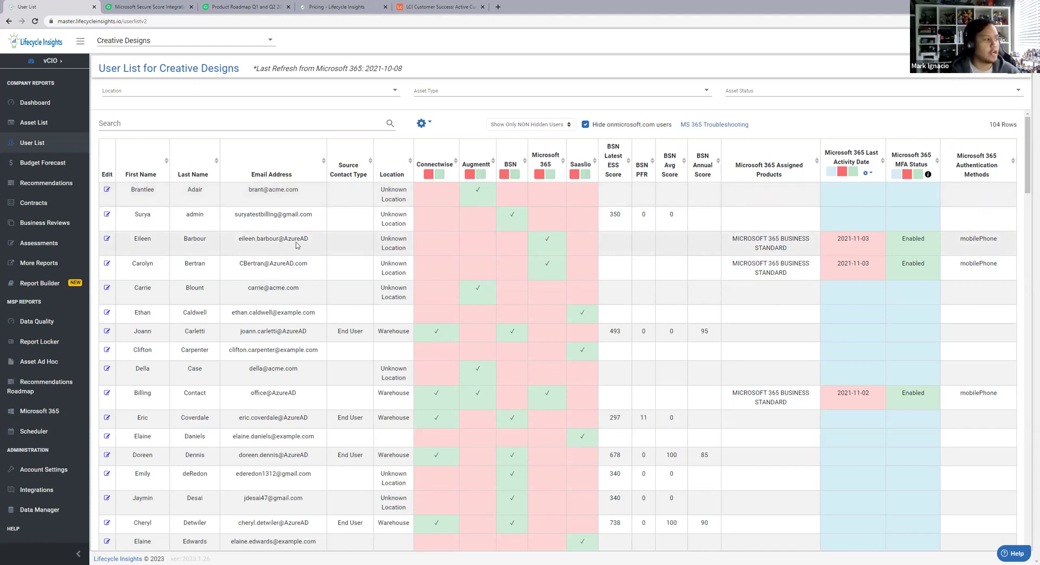
scroll(237, 247, down, 1)
scroll(238, 246, down, 2)
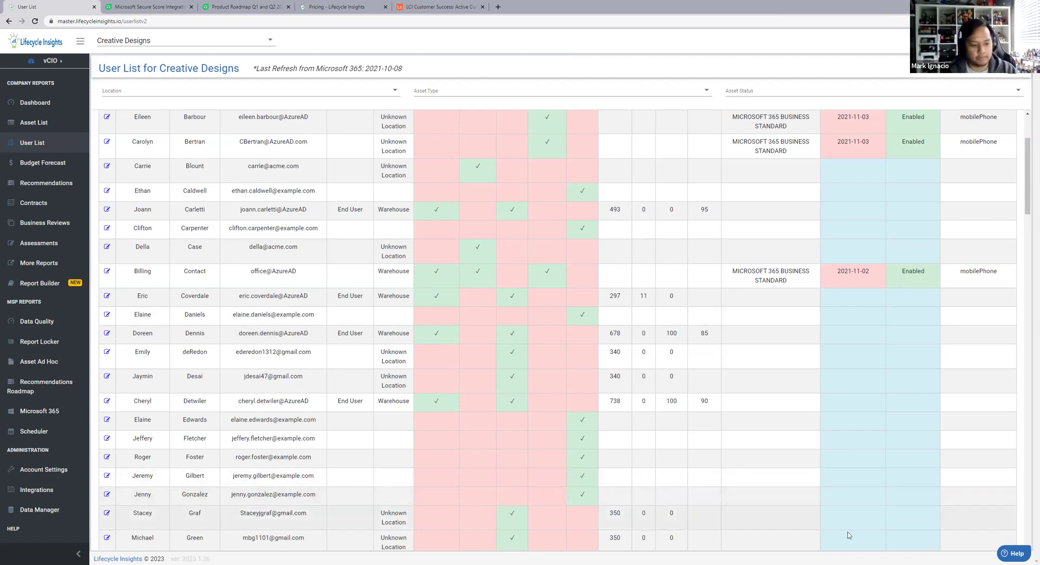
Step: Search Help for 'Microsoft 365' and read the Configuration Change article
click(1013, 554)
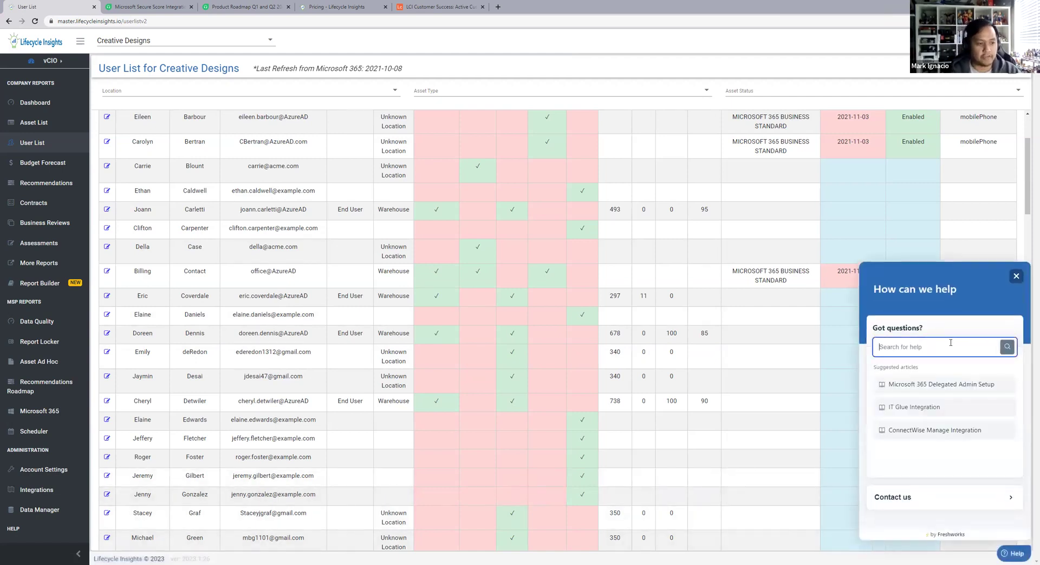
text(Microsoft 3)
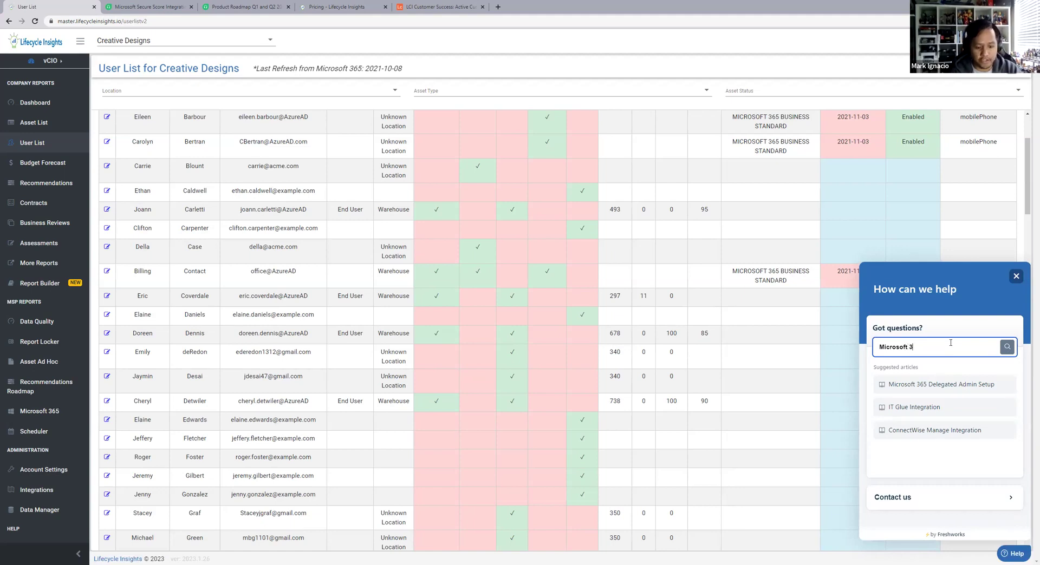
text(65)
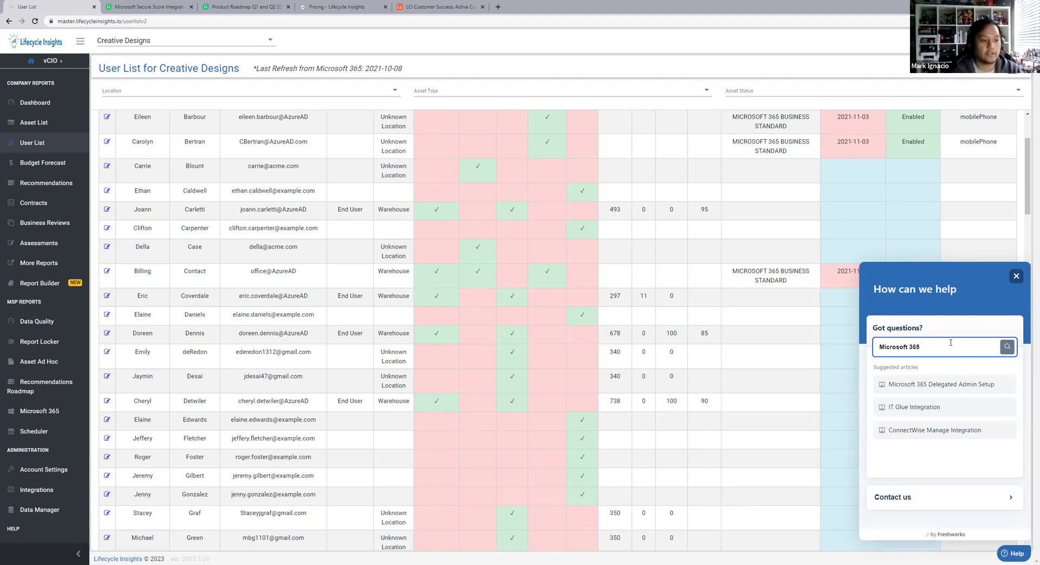
key(Return)
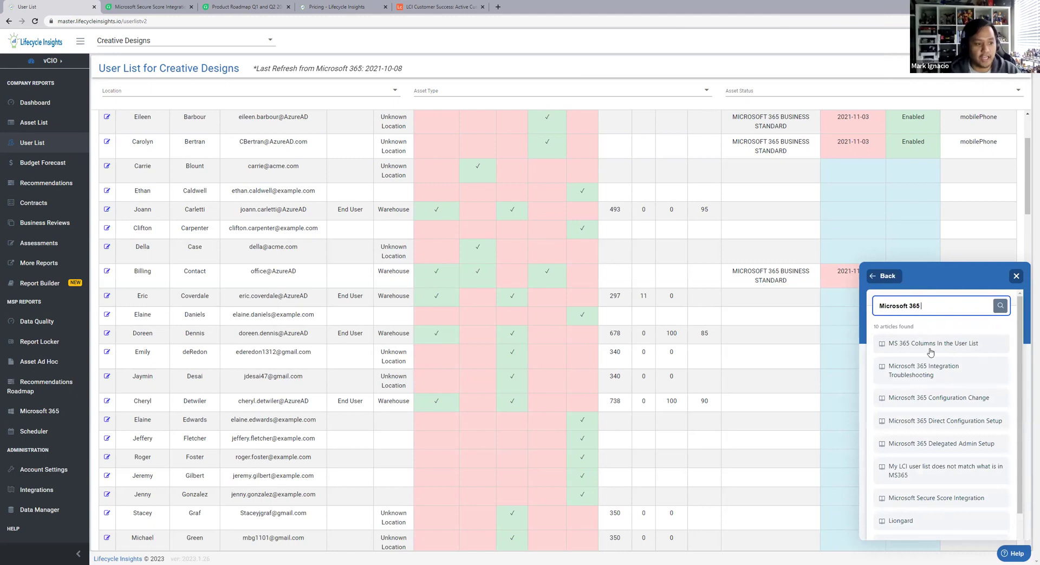
click(944, 399)
scroll(941, 400, down, 3)
scroll(939, 400, down, 3)
scroll(940, 401, down, 2)
scroll(940, 401, down, 2)
scroll(941, 401, down, 2)
scroll(942, 400, down, 2)
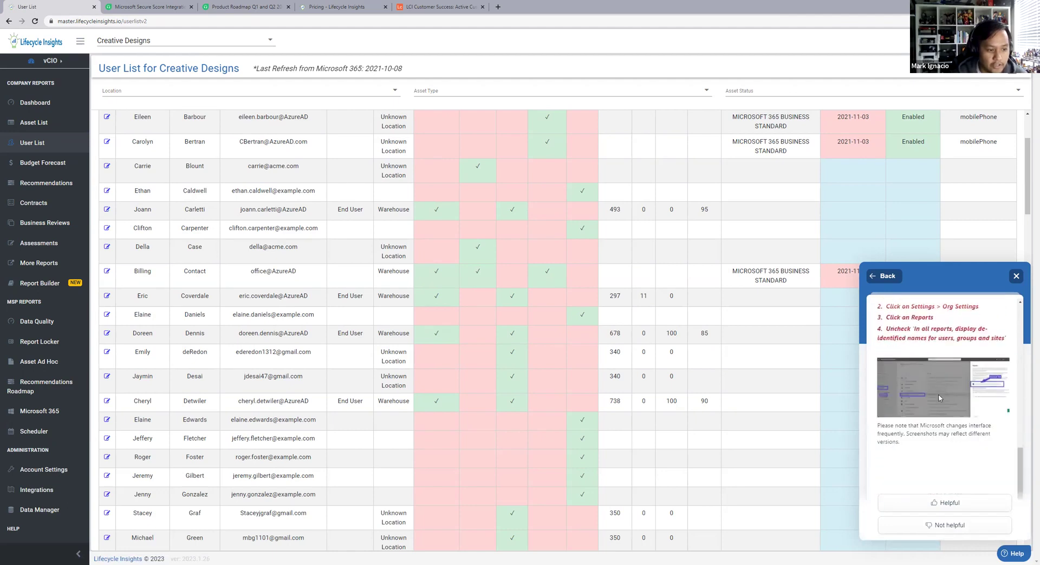
scroll(972, 387, up, 2)
scroll(969, 385, up, 5)
scroll(970, 385, up, 2)
Step: Copy the link address of the article's title
right_click(917, 327)
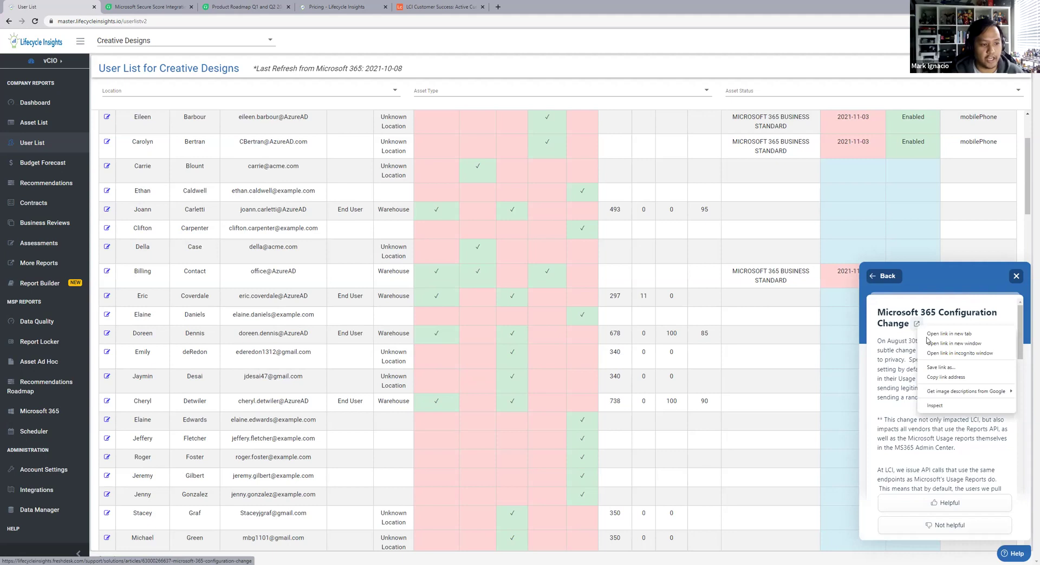
click(945, 377)
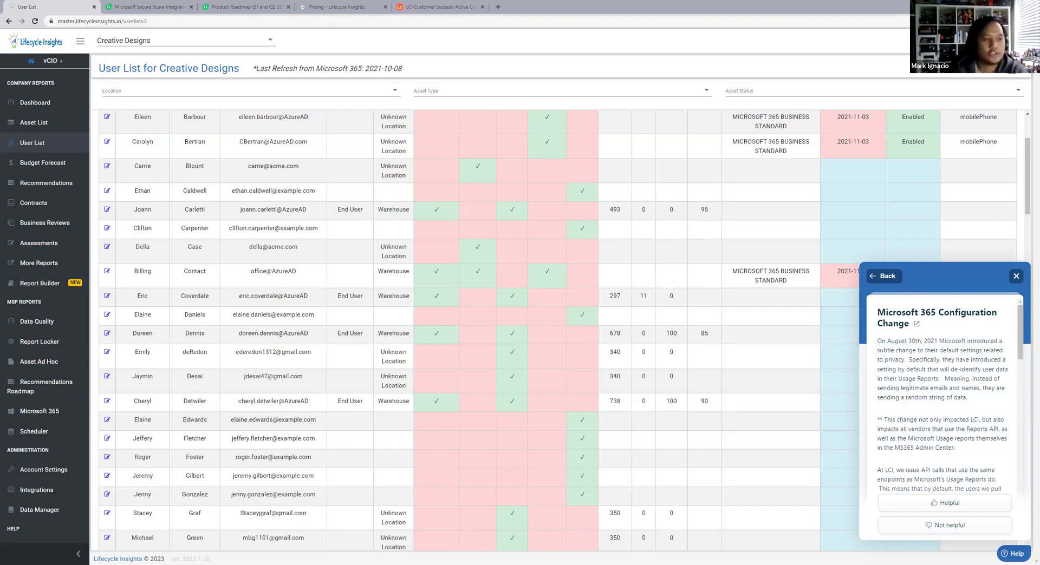
scroll(710, 284, up, 3)
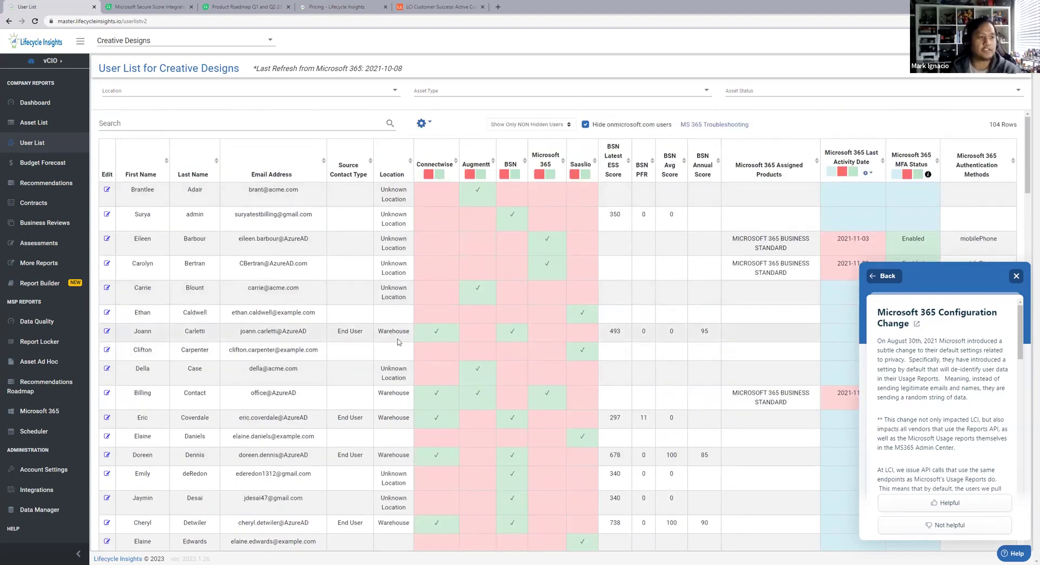
Step: Close help and filter users to those in Connectwise but missing from Microsoft 365
click(1014, 278)
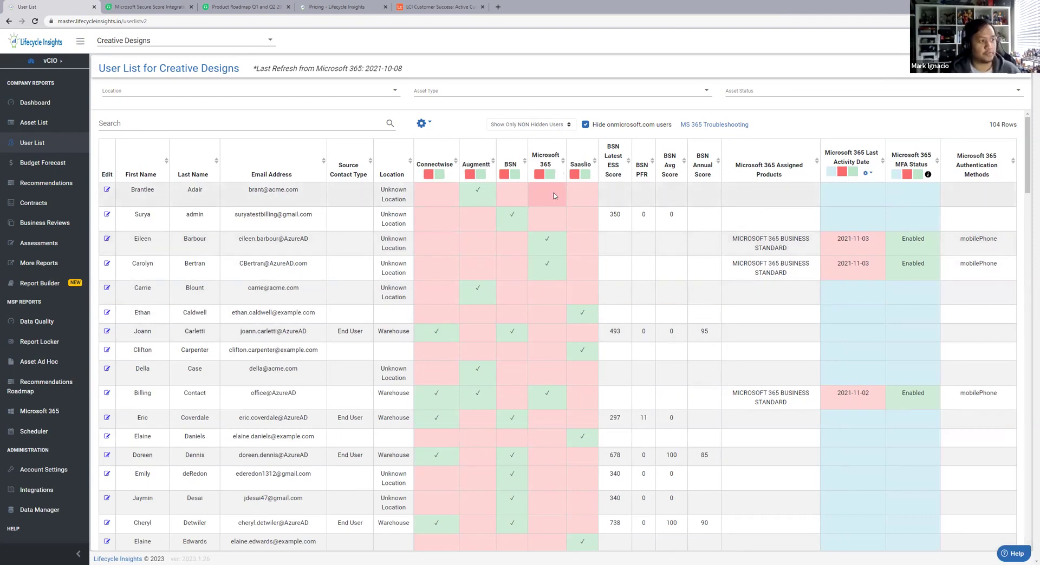
click(443, 178)
click(480, 174)
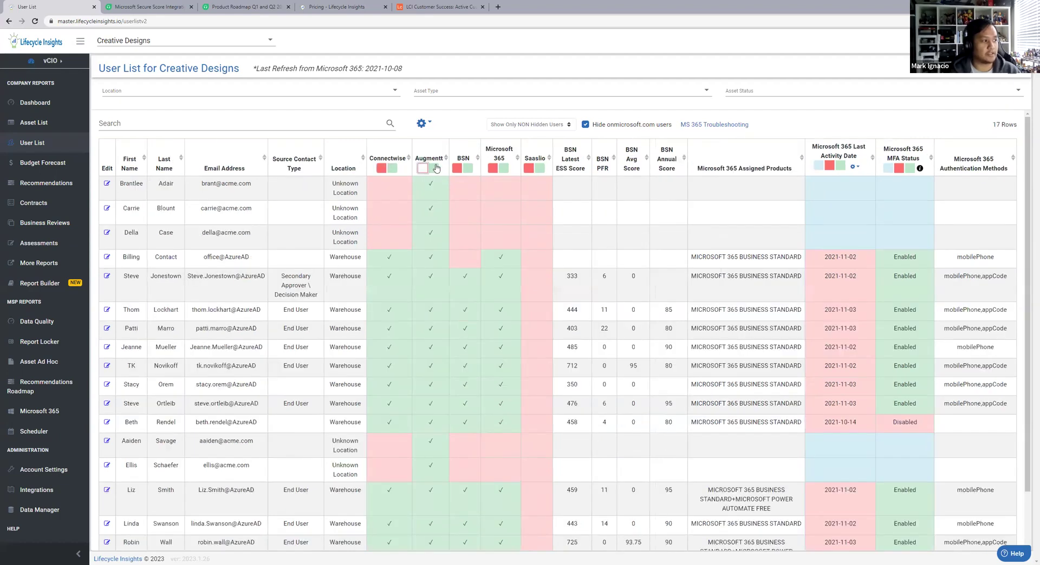
click(437, 168)
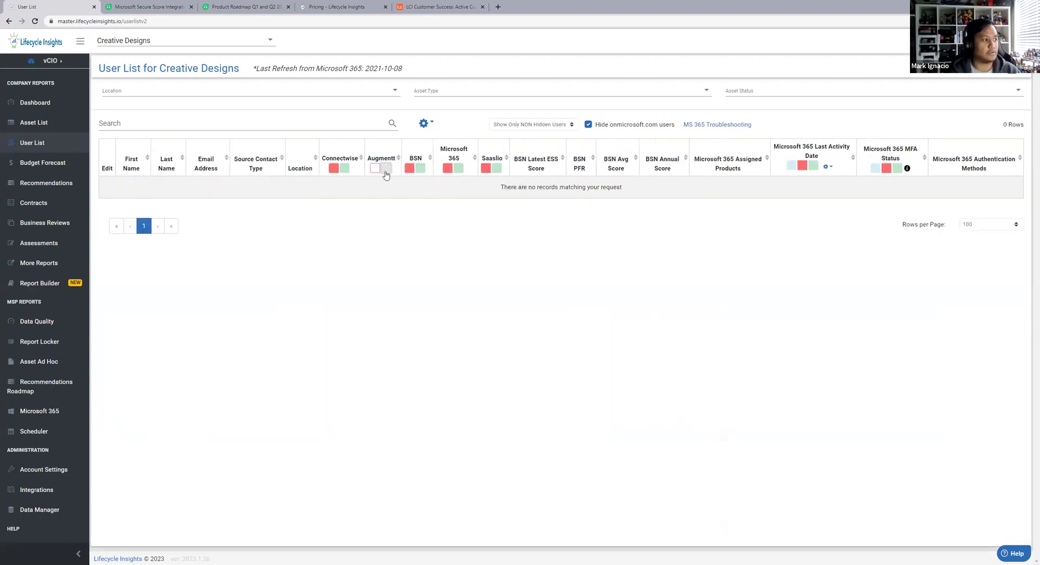
click(385, 171)
click(422, 173)
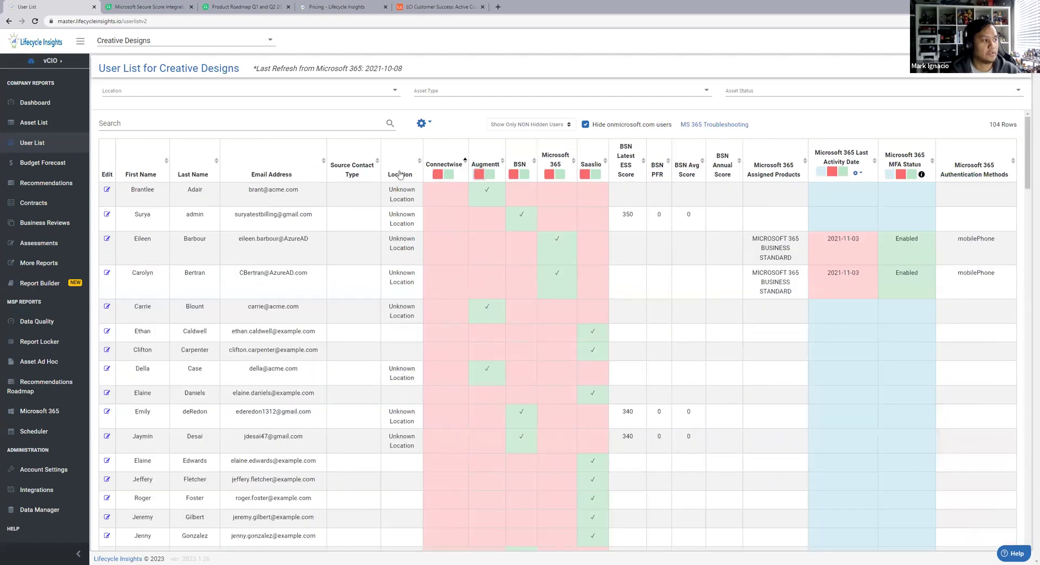
click(438, 174)
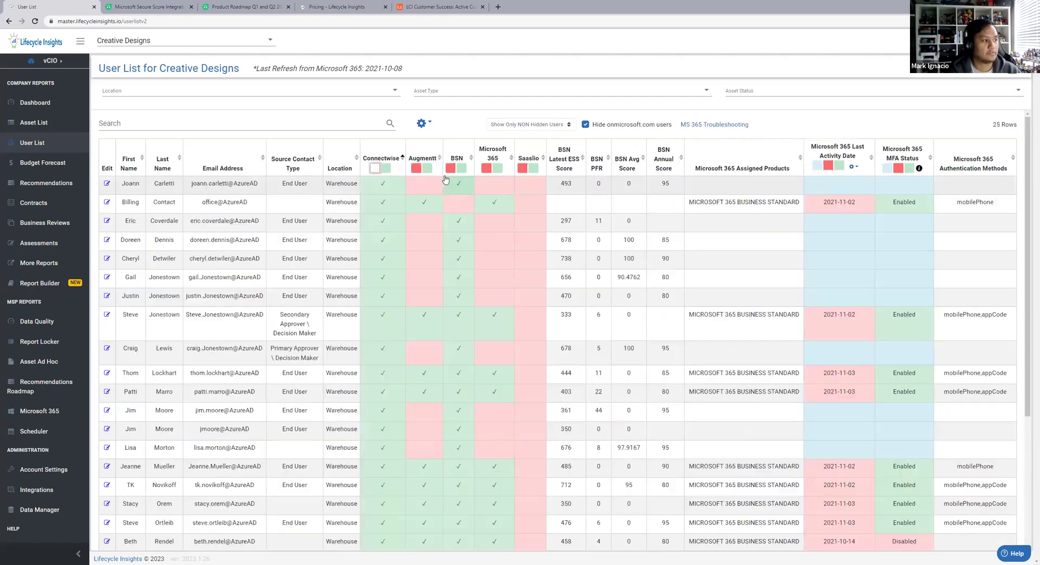
click(497, 169)
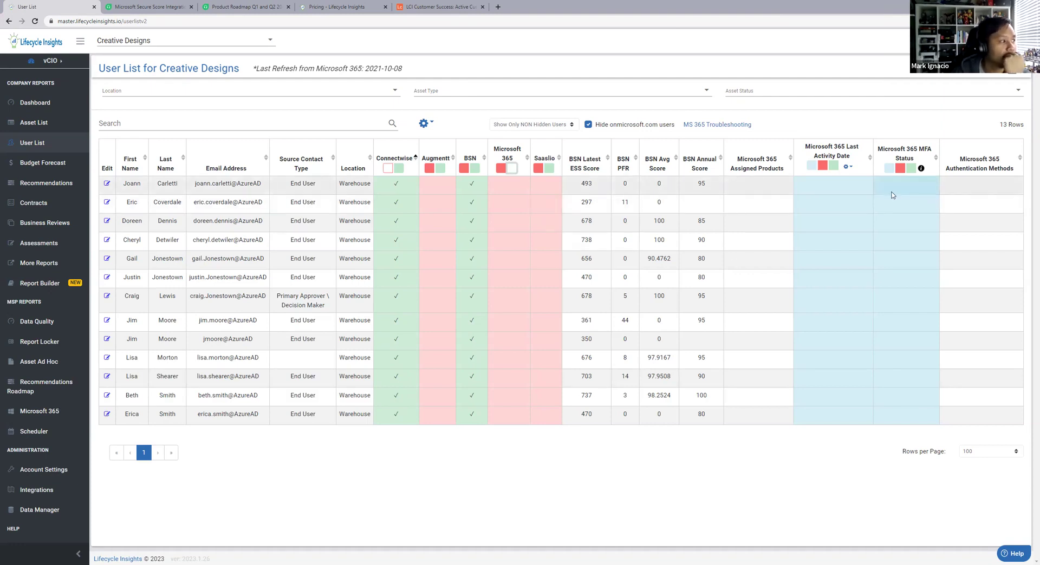
Step: Clear the Microsoft 365 swatch filter so all 25 Connectwise users appear
click(499, 169)
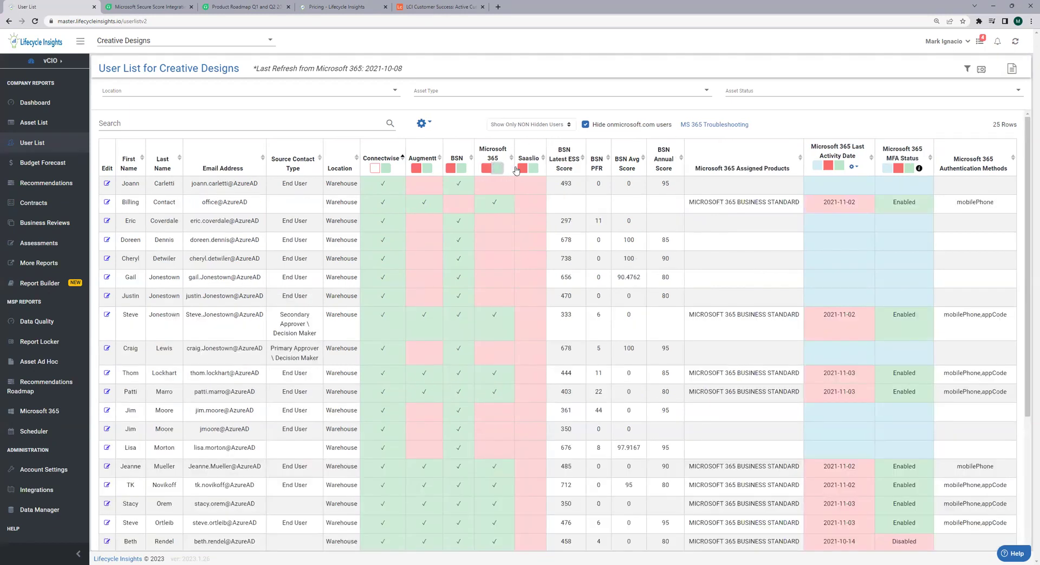
scroll(845, 392, down, 3)
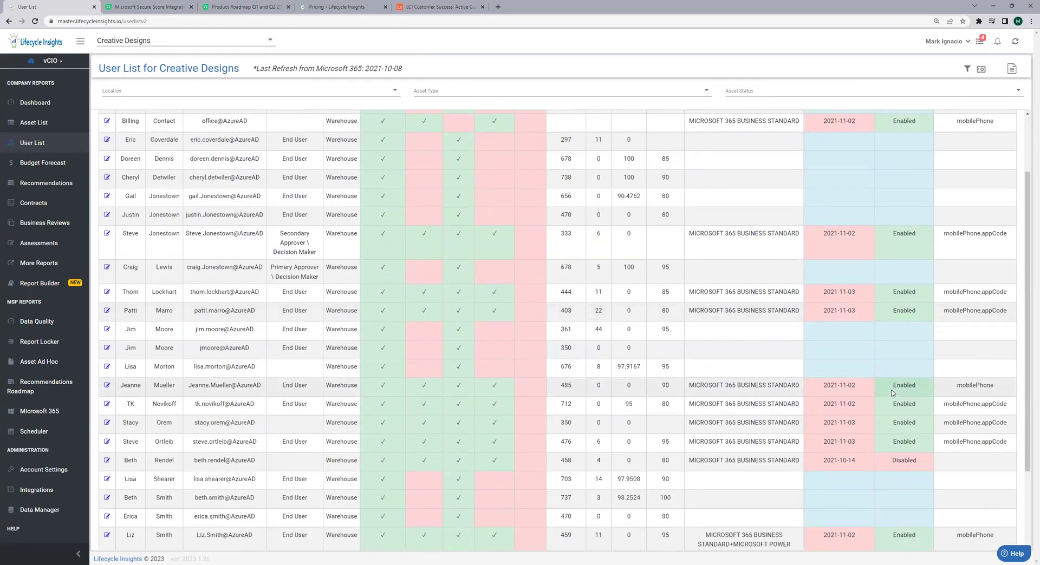
scroll(891, 393, up, 3)
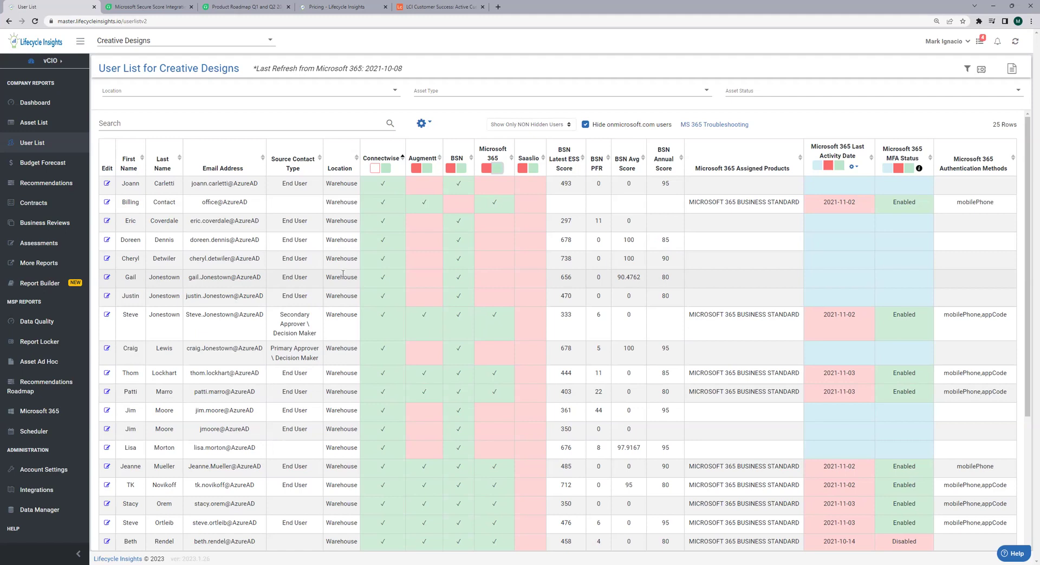
Step: Choose Microsoft 365 in the left sidebar
click(29, 414)
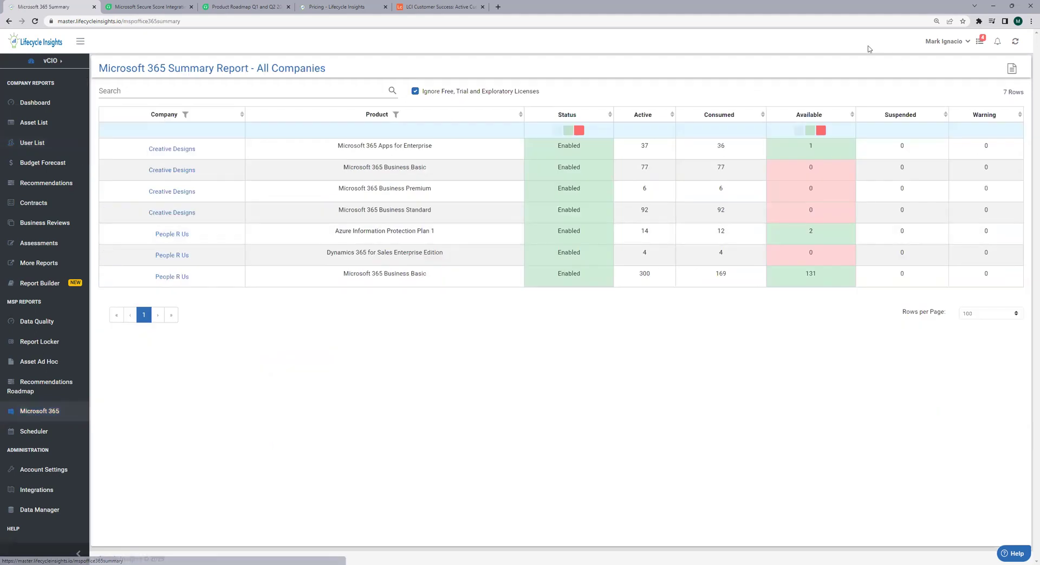